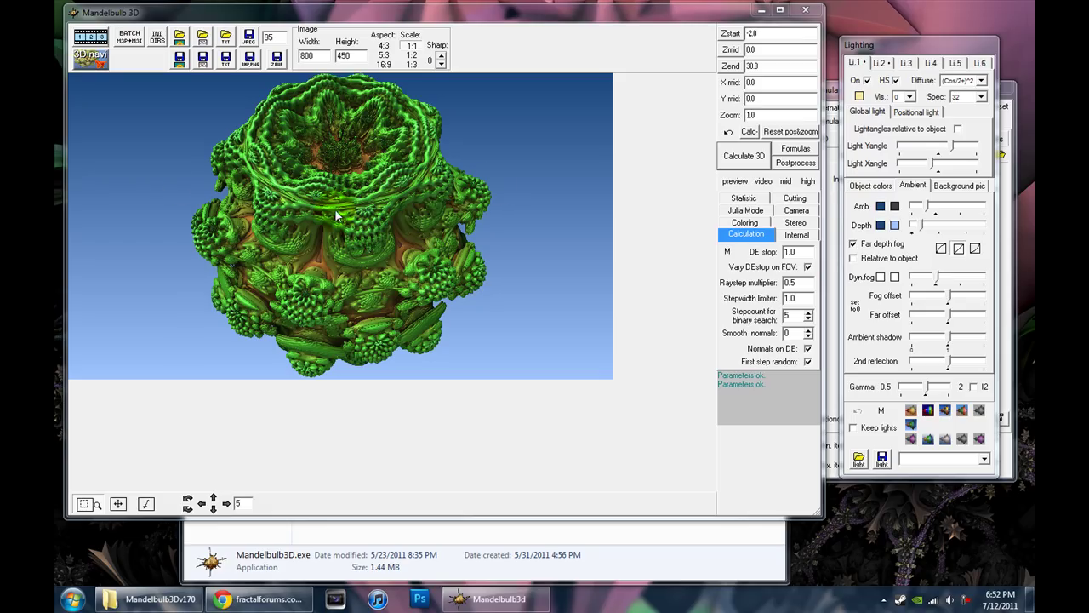
Move the Lighting window closer to the render and look through the settings of the individual lights.
mouse_move(943, 46)
left_mouse_down()
mouse_move(941, 34)
mouse_move(933, 50)
left_mouse_up()
left_click(845, 68)
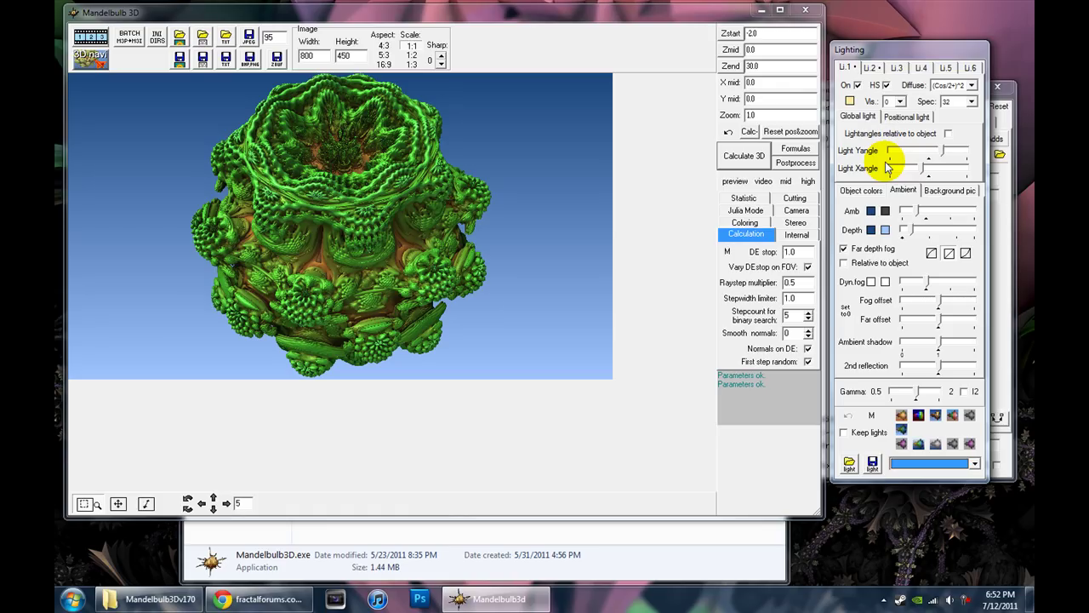
left_click_drag(922, 56, 881, 98)
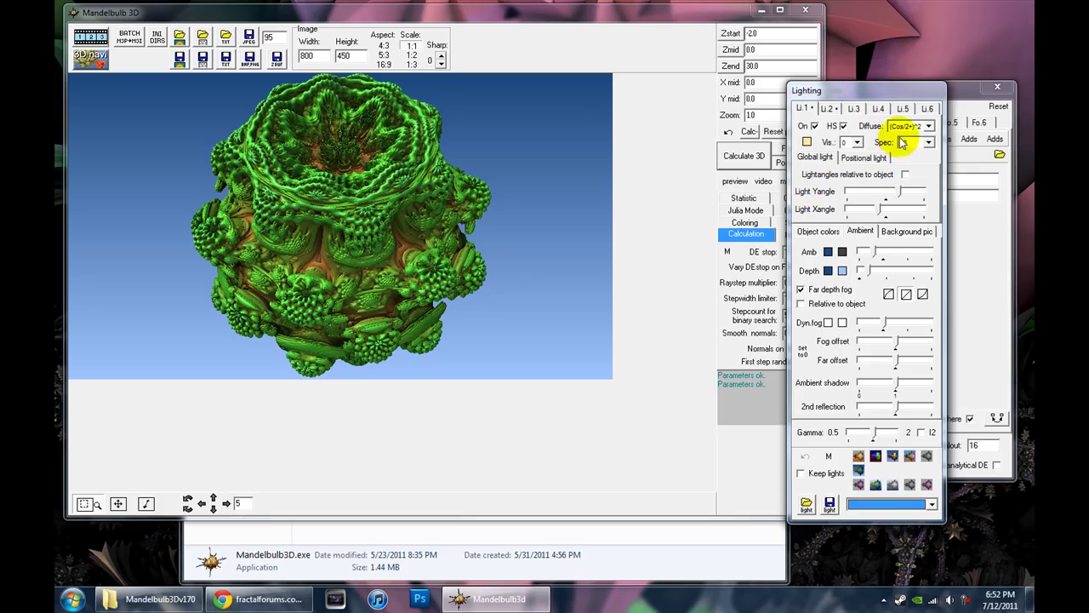
left_click(830, 109)
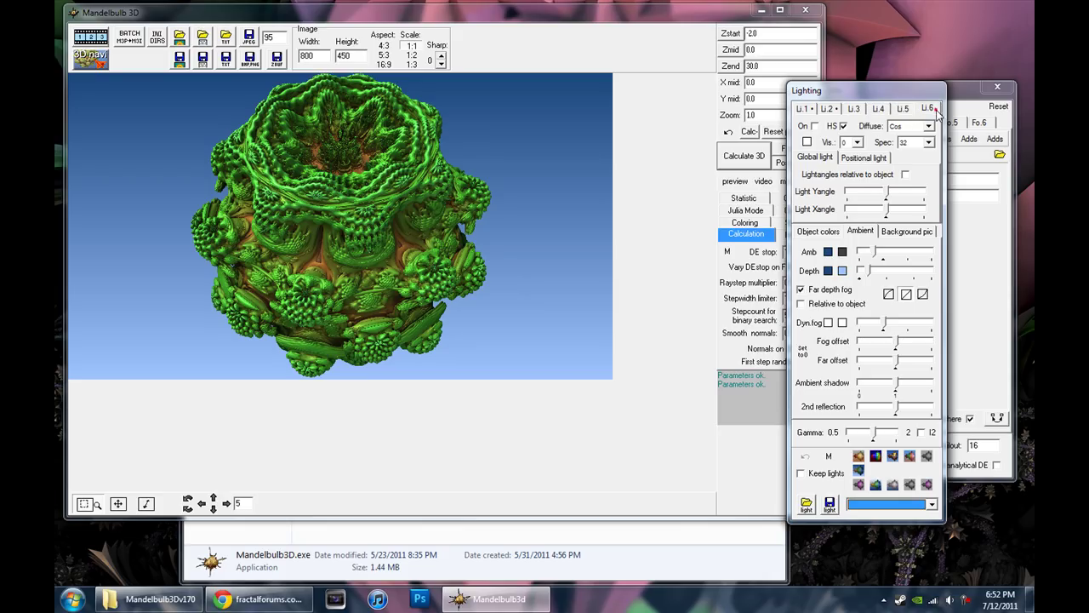
left_click(802, 109)
left_click(806, 142)
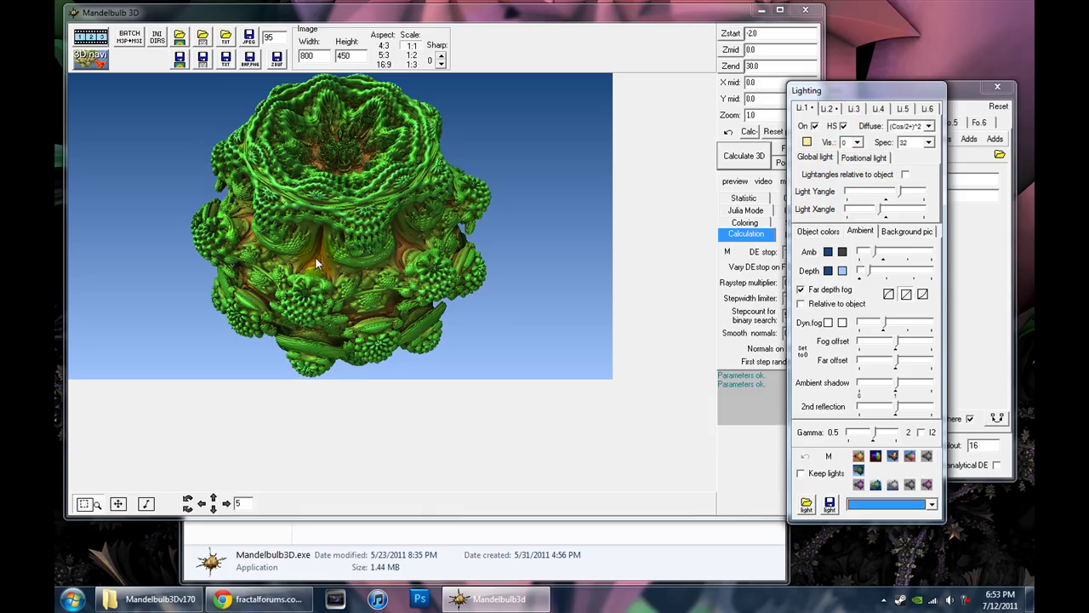
Apply the plain grey lighting preset and check lights 1 and 2.
left_click(928, 457)
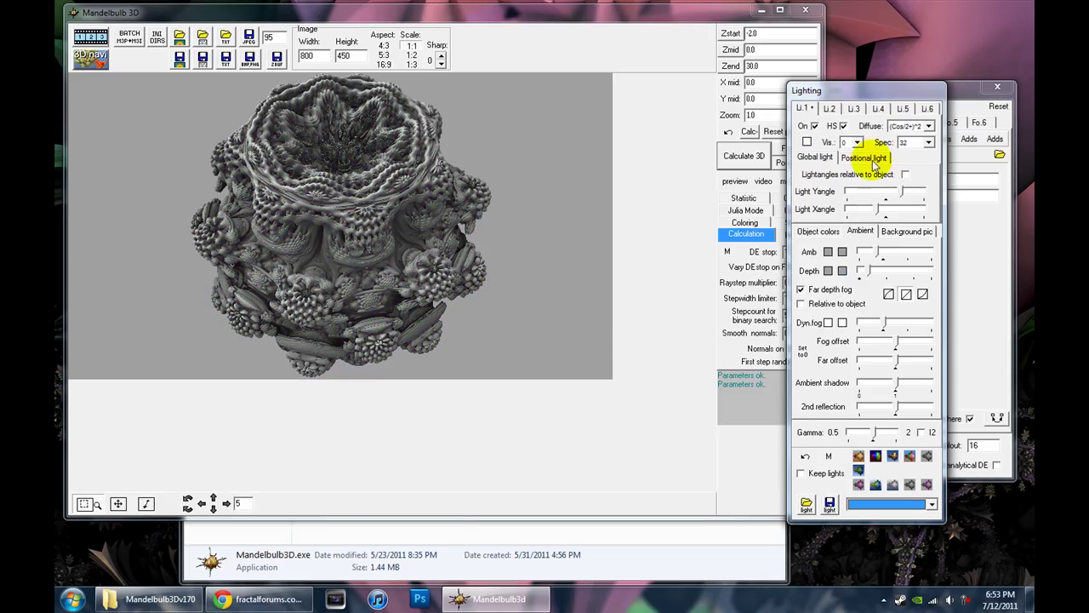
left_click(830, 109)
left_click(804, 109)
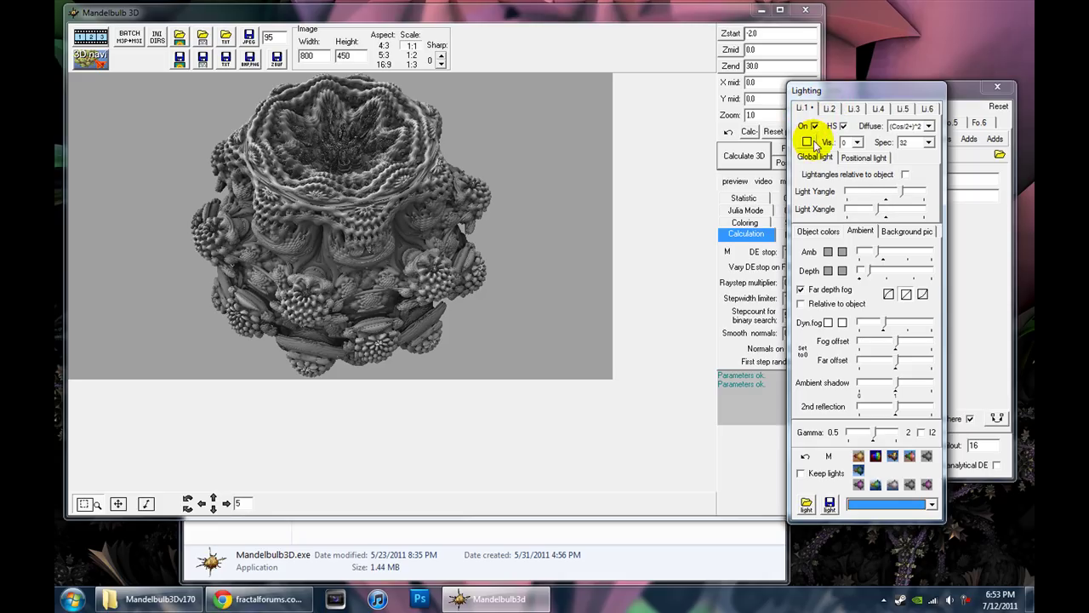
Set light 1's colour to a pinkish violet and lower its Y angle to light the fractal's front more evenly.
left_click(807, 142)
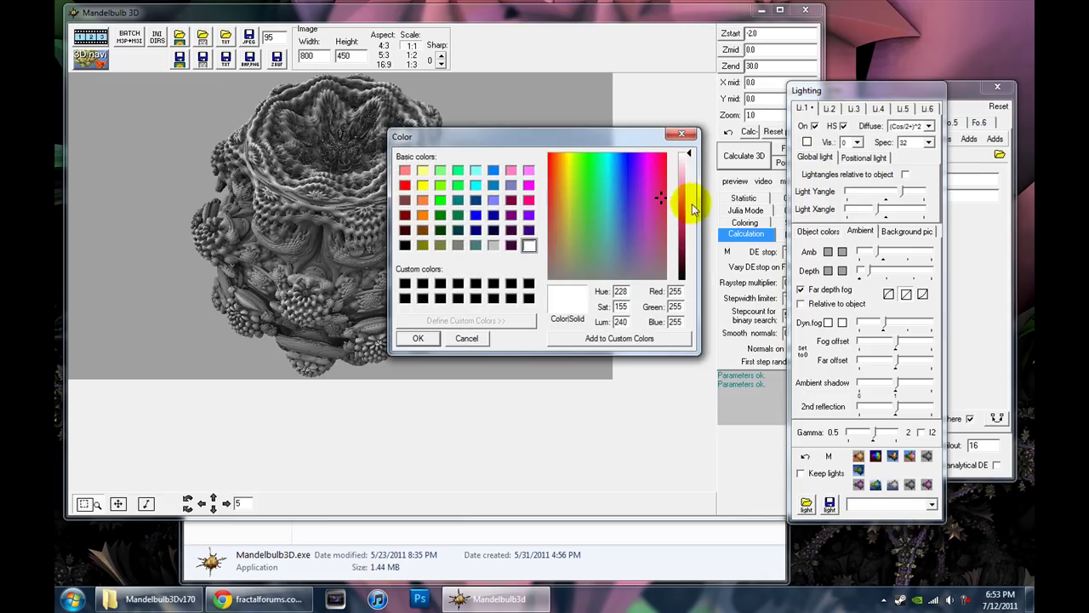
left_click(691, 210)
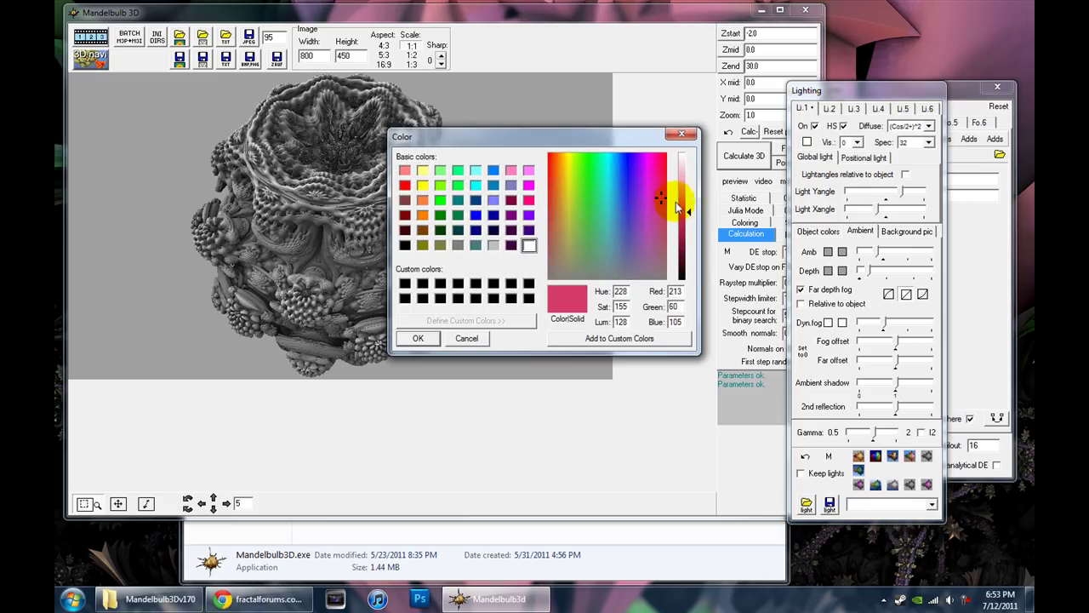
left_click(686, 197)
left_click(649, 197)
left_click(414, 337)
left_click(367, 174)
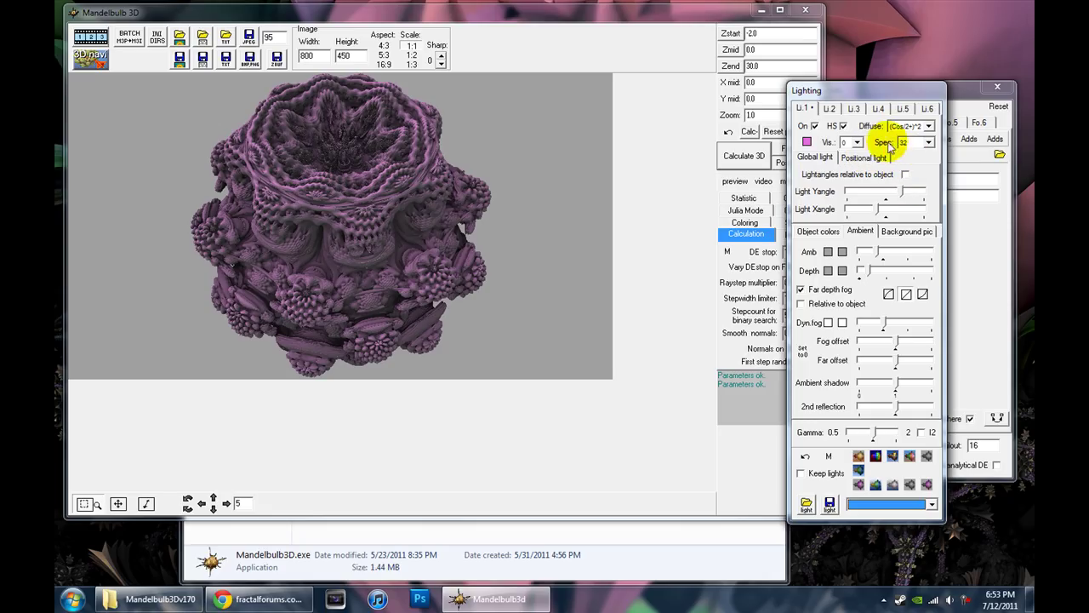
left_click(893, 189)
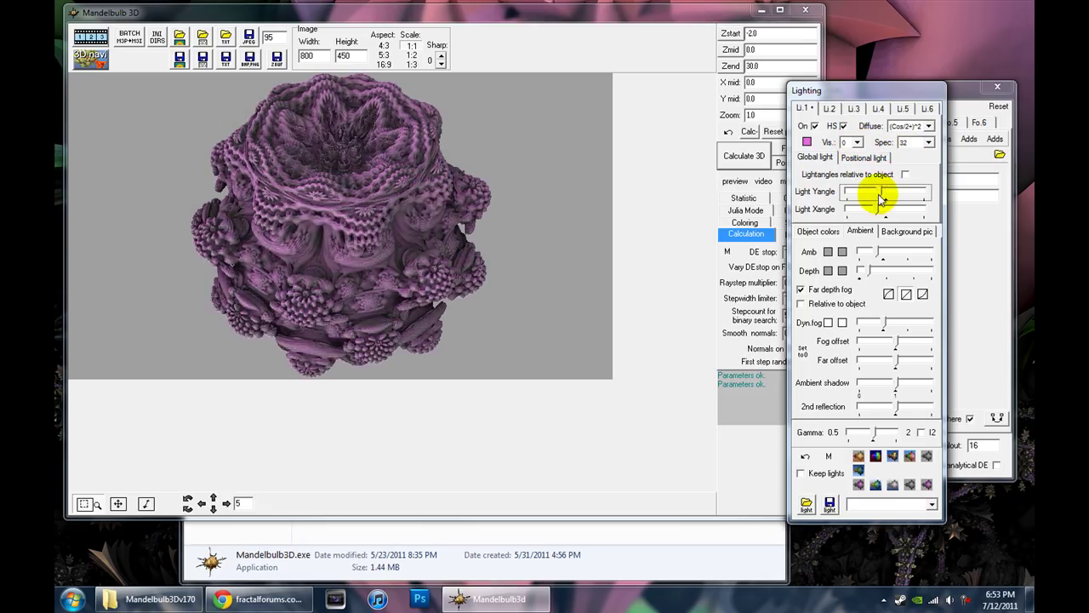
mouse_move(879, 195)
left_mouse_down()
mouse_move(889, 213)
mouse_move(916, 214)
mouse_move(857, 212)
mouse_move(885, 212)
mouse_move(879, 187)
mouse_move(904, 195)
mouse_move(881, 192)
left_mouse_up()
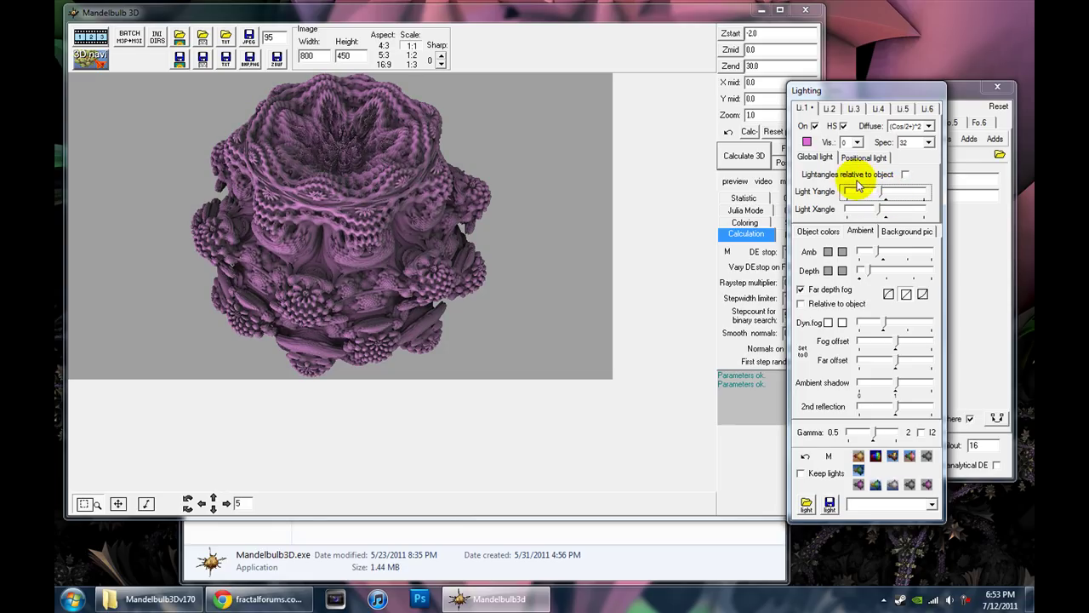
Move the camera in the 3D Navigator to a closer view of the fractal's lower side, at a zoom of about 2.2.
left_click(90, 57)
left_click(460, 261)
left_click(469, 252)
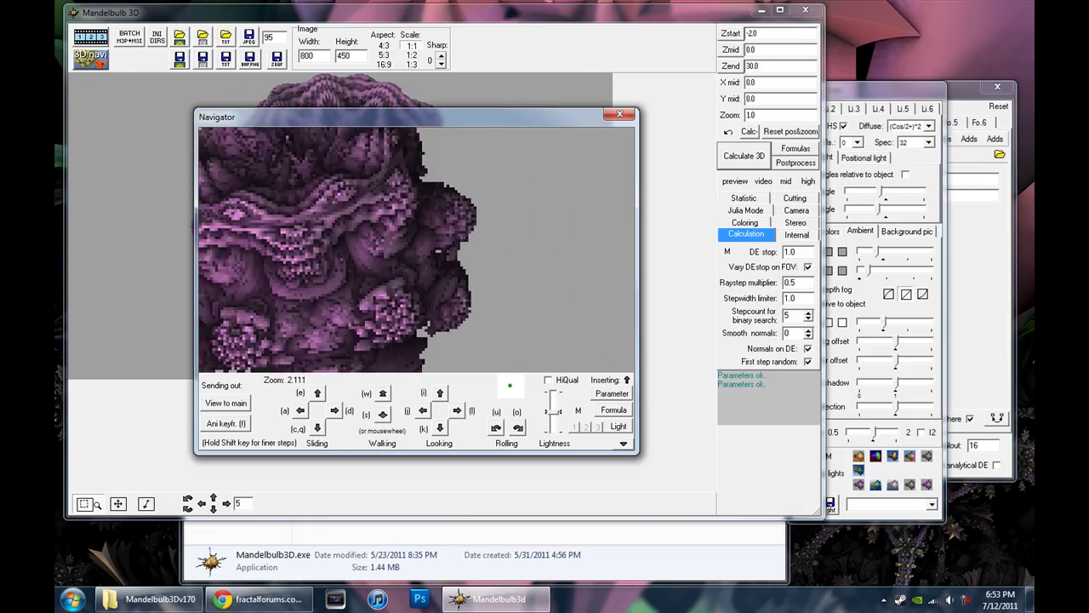
key("a")
key("a")
key("a")
key("a")
key("a")
key("a")
key("a")
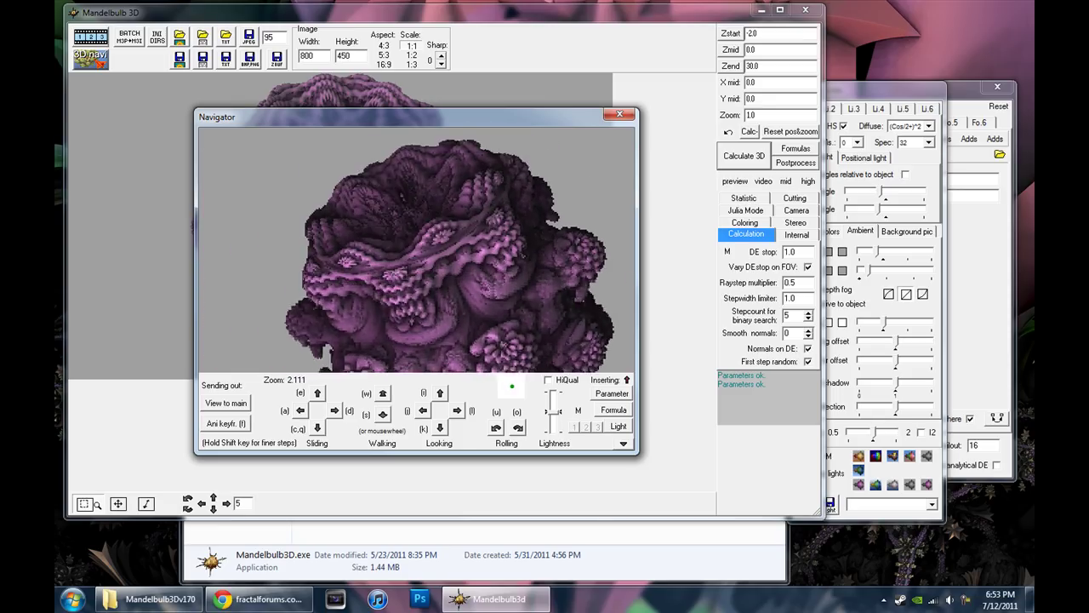
key("d")
key("d")
key("d")
key("d")
key("d")
key("d")
key("d")
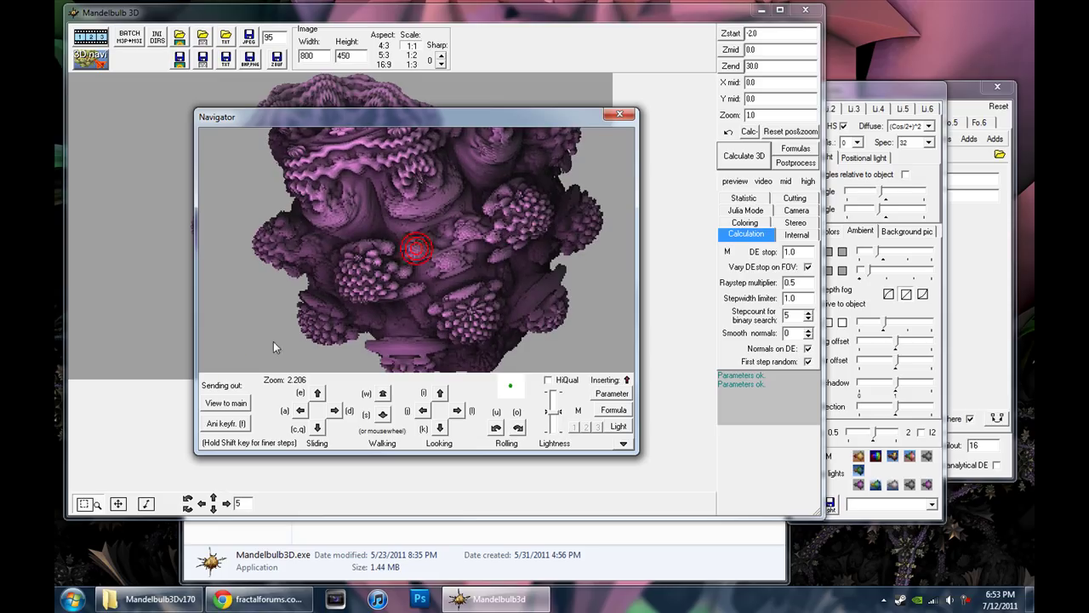
Send the navigator view to the main window and render it with Calculate 3D.
left_click(226, 404)
left_click(619, 114)
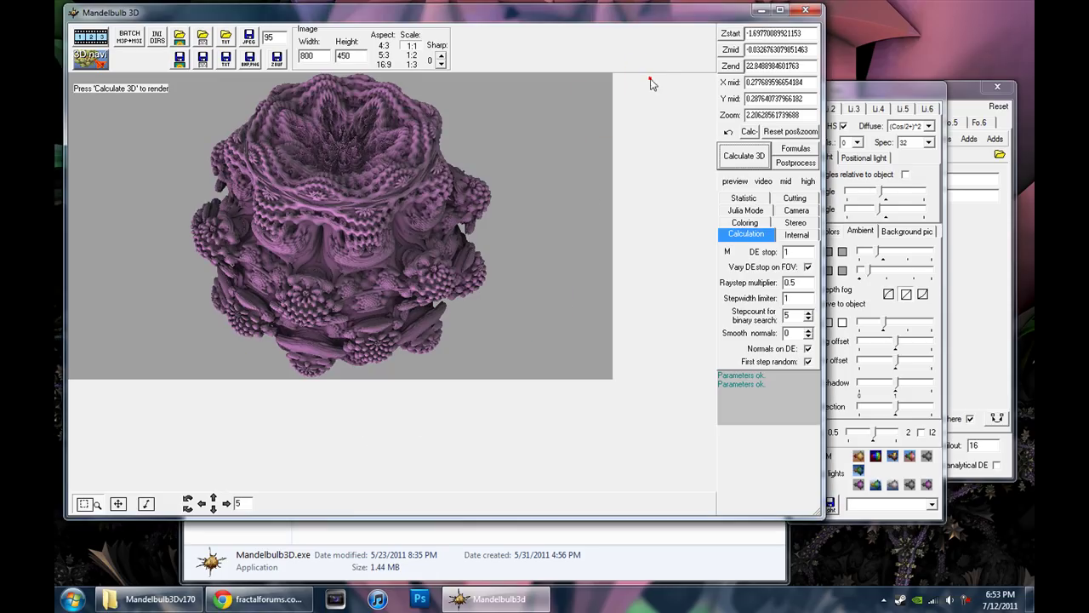
left_click(737, 157)
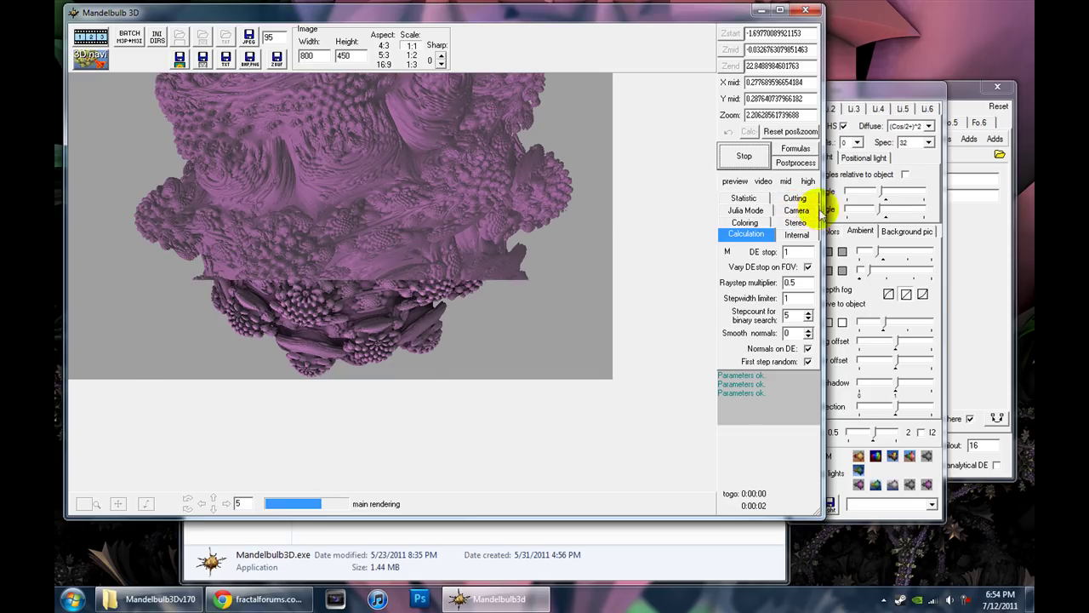
Make light 1's angles relative to the object and adjust its Y and X angles slightly.
left_click(894, 94)
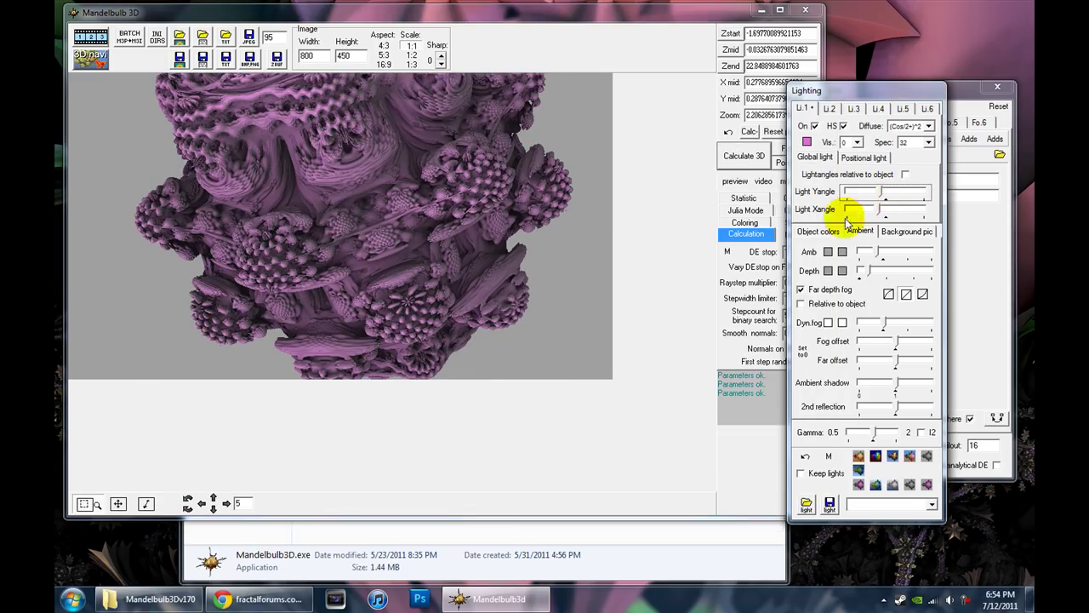
left_click(905, 175)
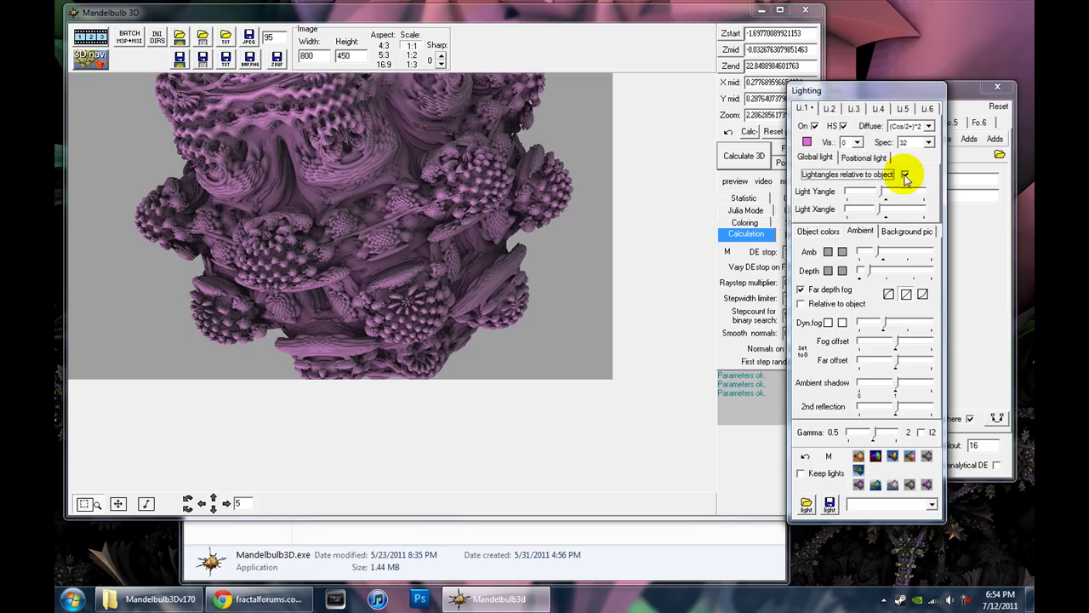
left_click_drag(881, 194, 890, 215)
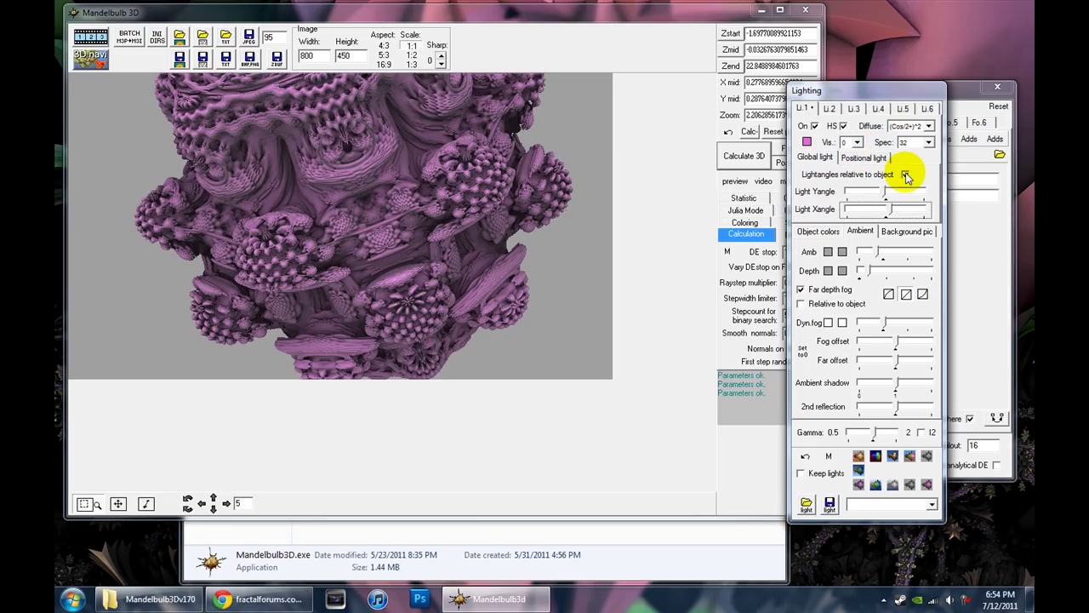
Turn light 1 into a positional light and place it by picking image points, ending on the upper central swirl.
left_click(861, 161)
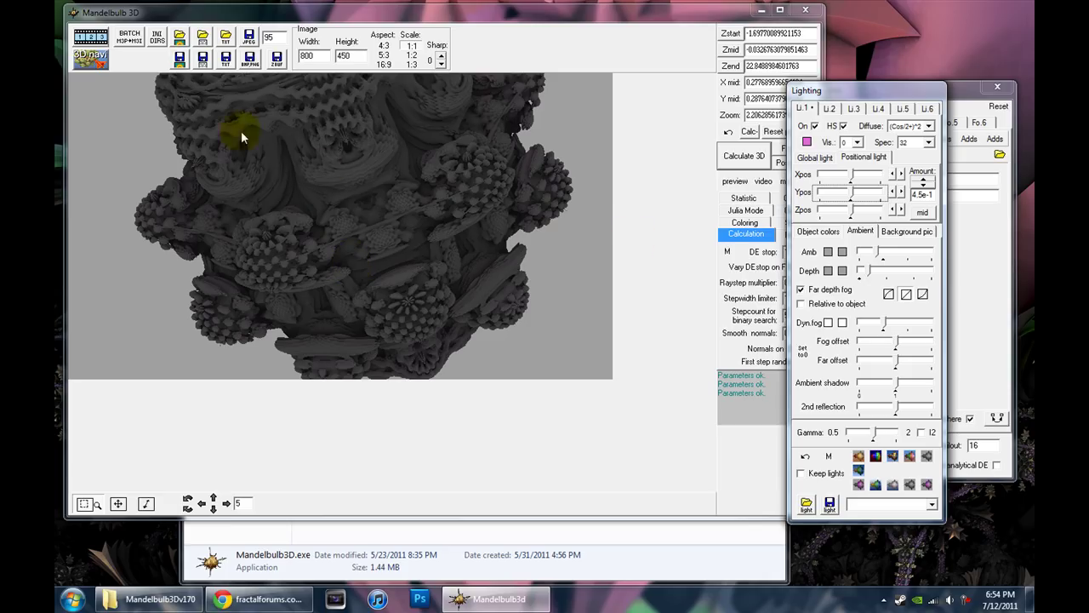
left_click(923, 213)
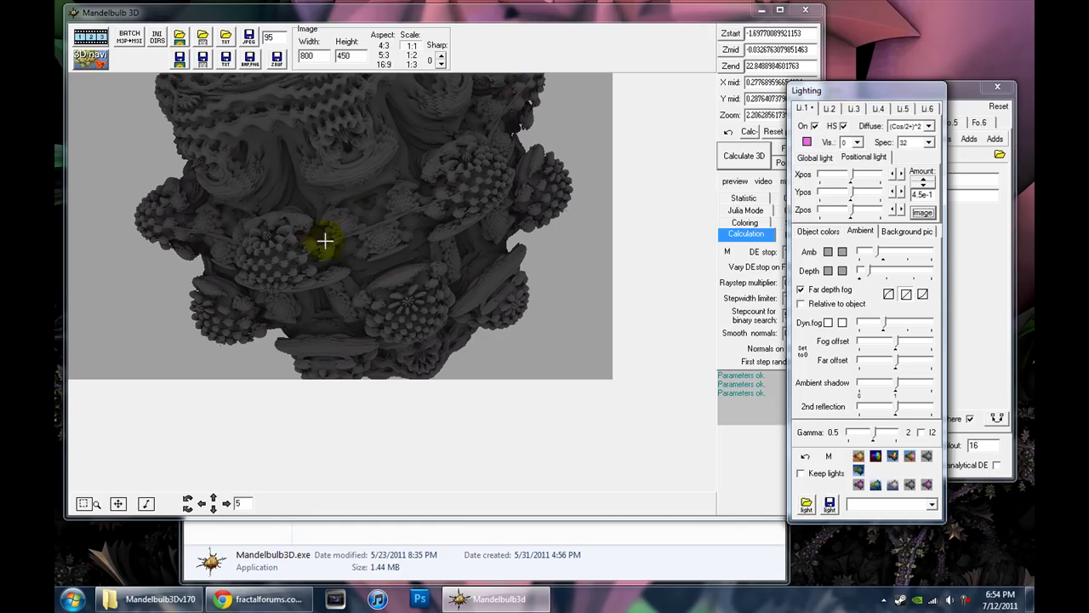
left_click(525, 164)
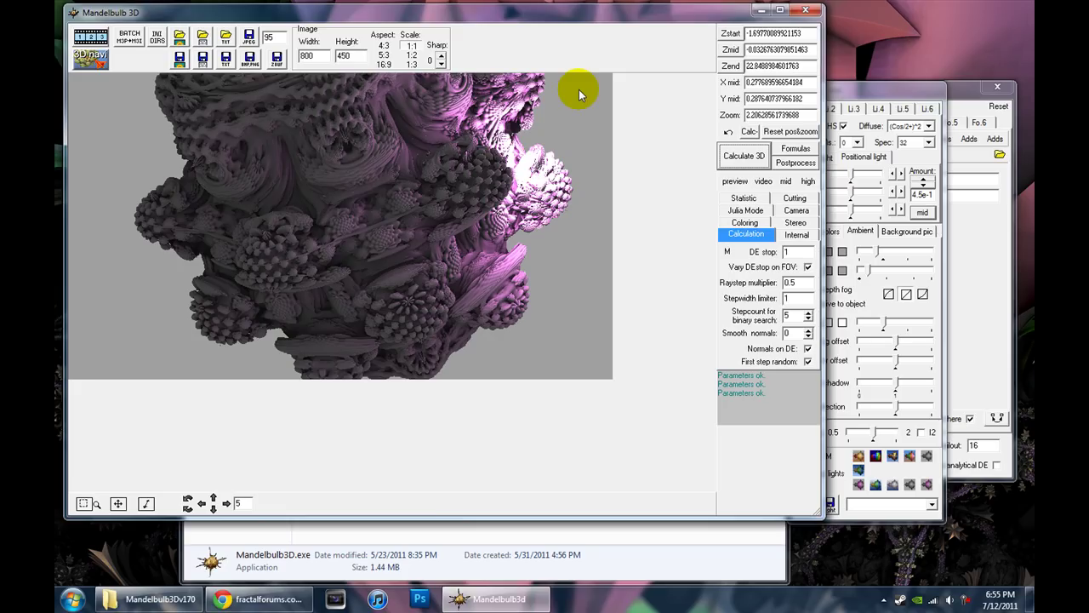
left_click(922, 213)
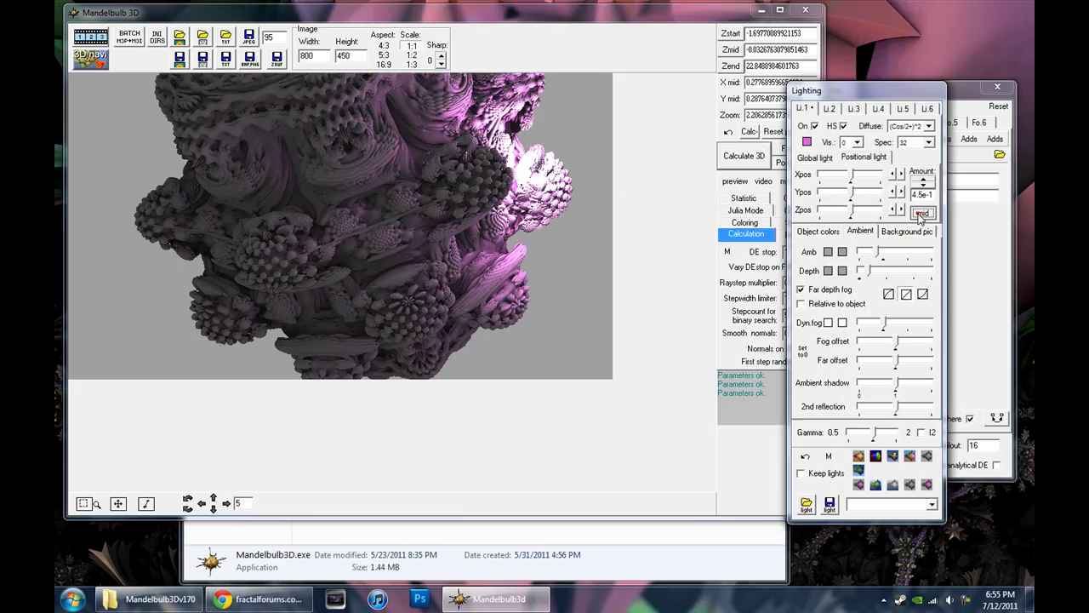
left_click(348, 146)
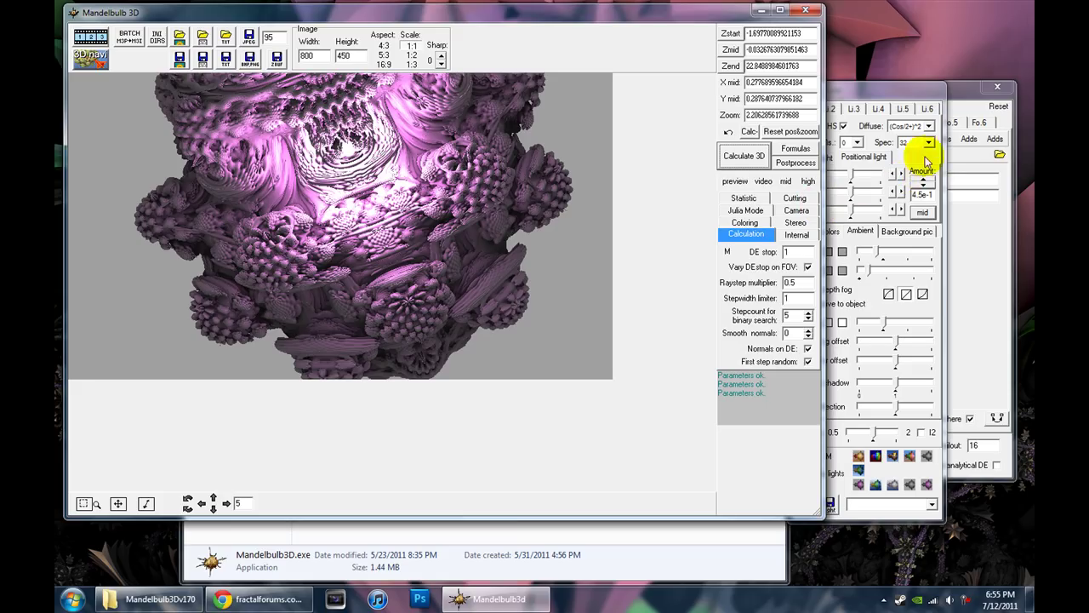
Reduce the positional light's amount to 4e-2, moving the Lighting window clear of the main window.
mouse_move(898, 92)
left_mouse_down()
mouse_move(929, 96)
mouse_move(914, 90)
left_mouse_up()
left_click(964, 183)
left_click(964, 183)
left_click(964, 183)
left_click(964, 183)
left_click(964, 183)
left_click(964, 183)
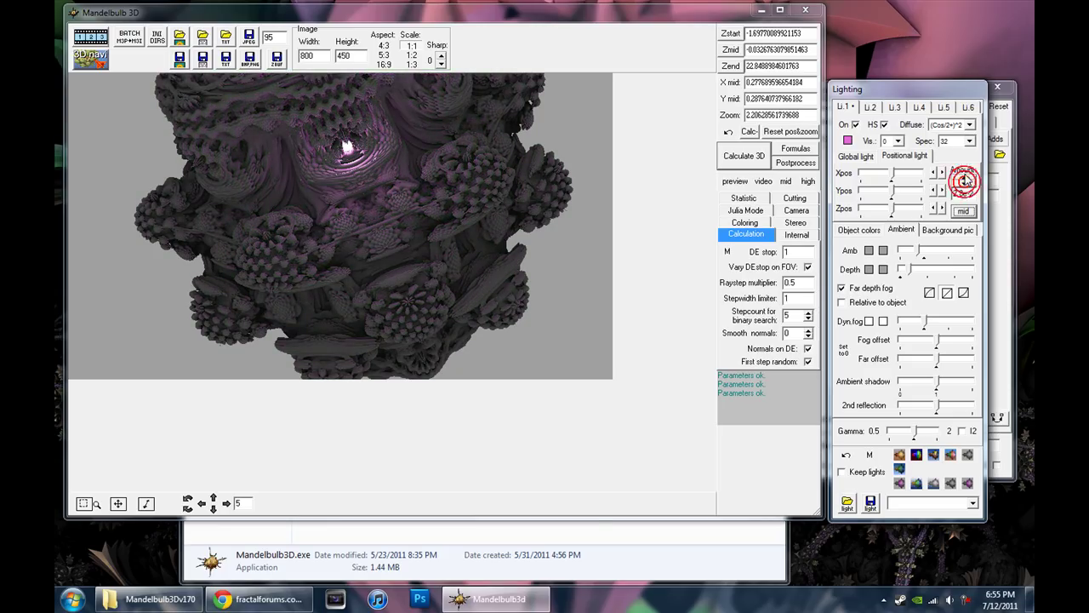
left_click(964, 174)
left_click_drag(967, 181, 968, 190)
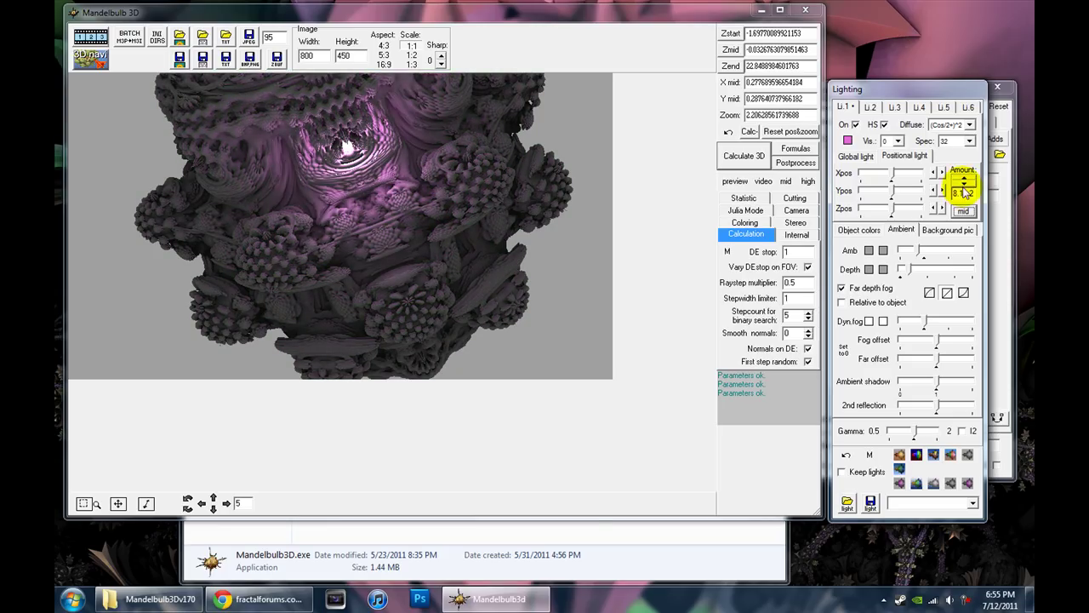
left_click(963, 185)
left_click(963, 184)
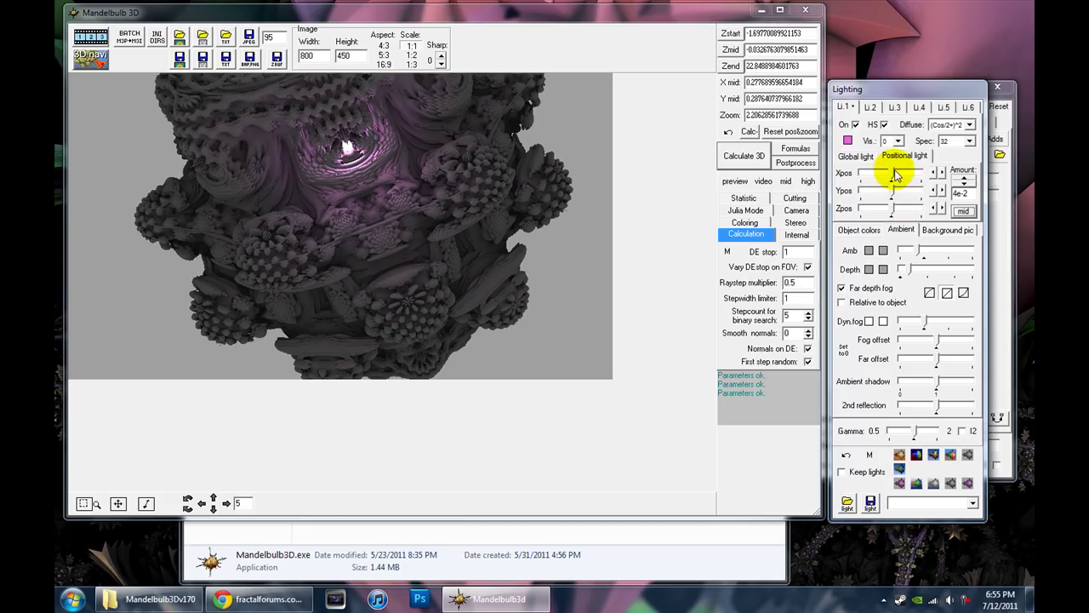
Shift light 1 down and to the left onto the lower-left bulb by adjusting its X, Y and Z positions.
left_click_drag(891, 175, 886, 176)
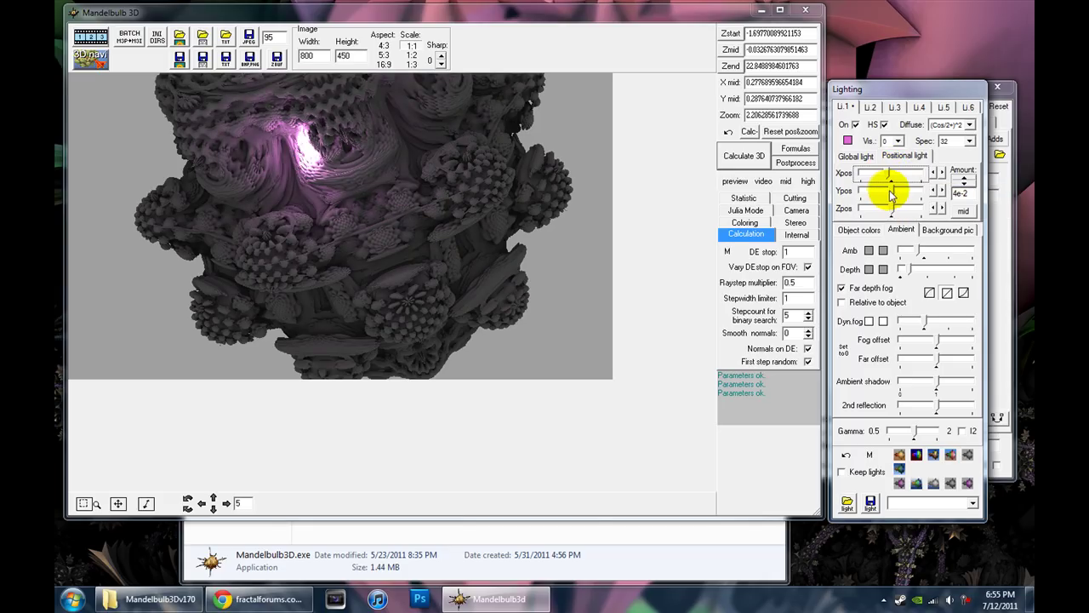
left_click_drag(891, 194, 893, 211)
left_click(344, 202)
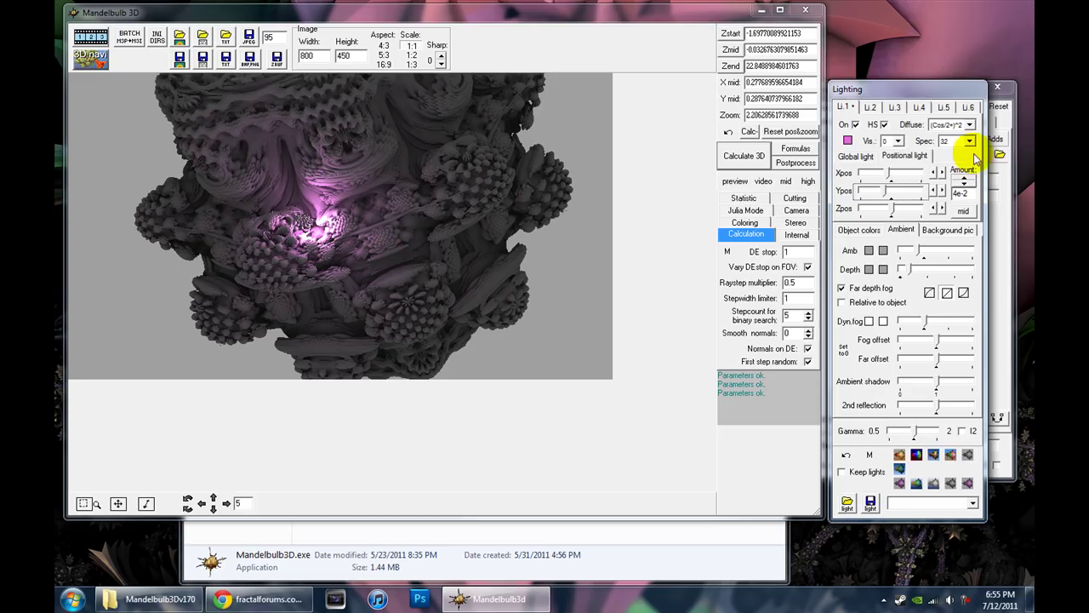
left_click(889, 209)
left_click_drag(891, 213, 893, 211)
Place light 1 back on the upper central swirl by picking it in the image, and set its amount to 7.8e-2.
left_click(964, 211)
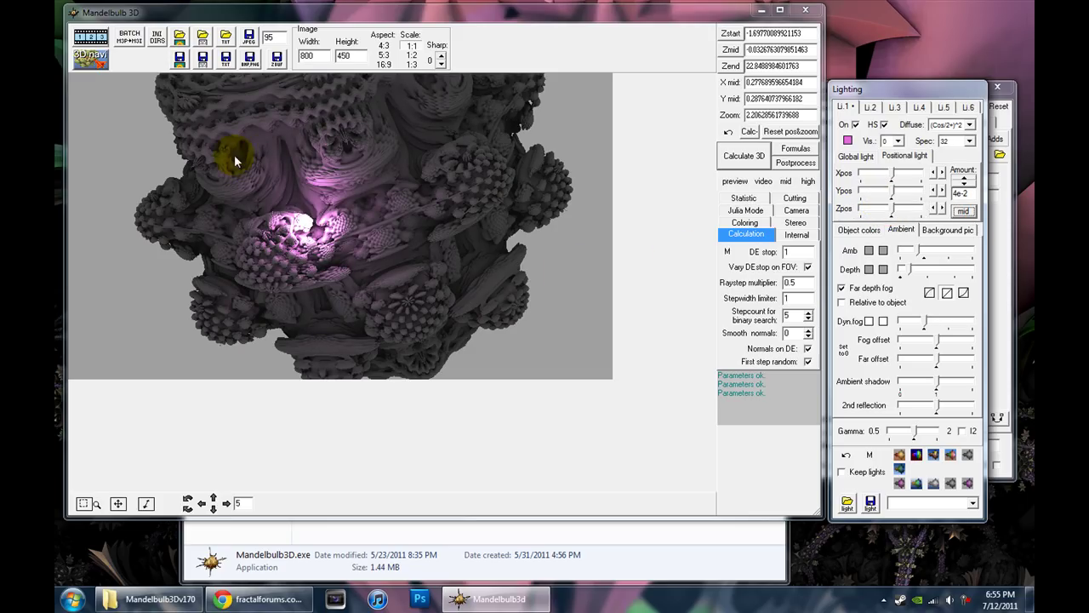
left_click(345, 148)
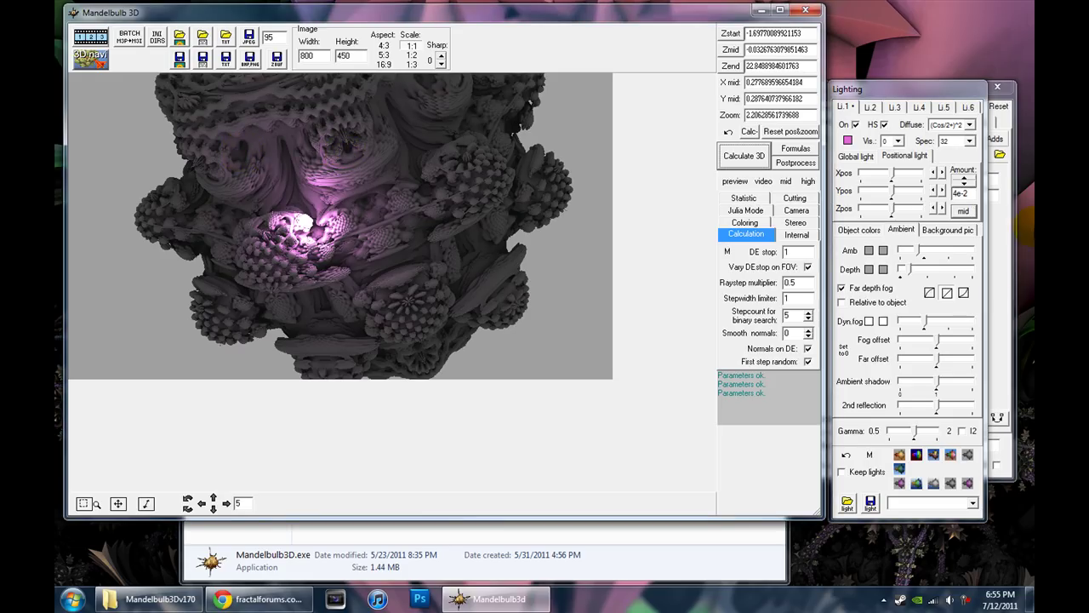
left_click(962, 211)
left_click(329, 154)
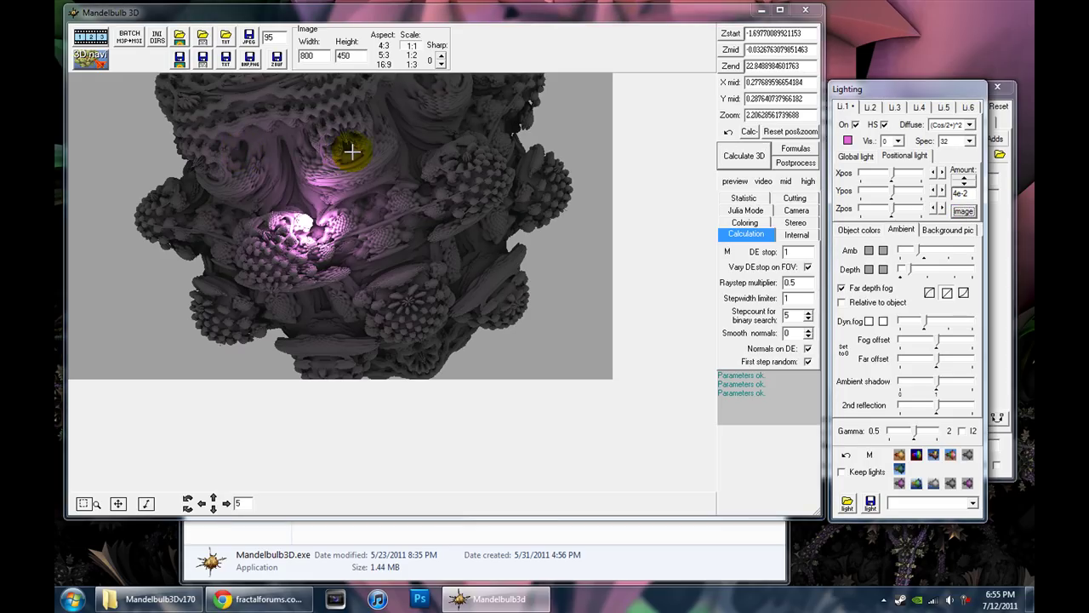
left_click(348, 149)
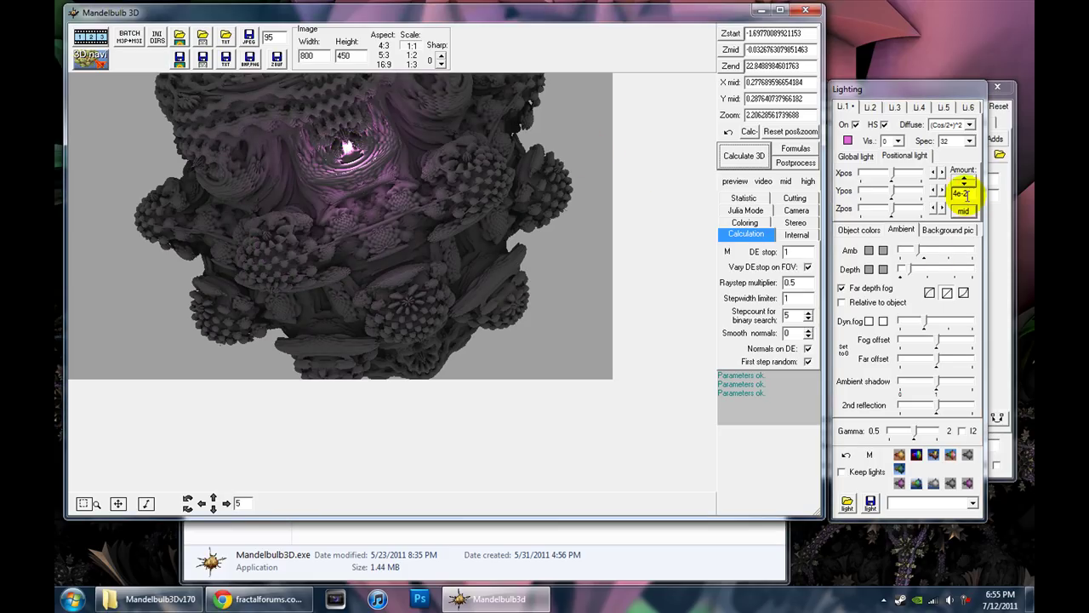
left_click(964, 181)
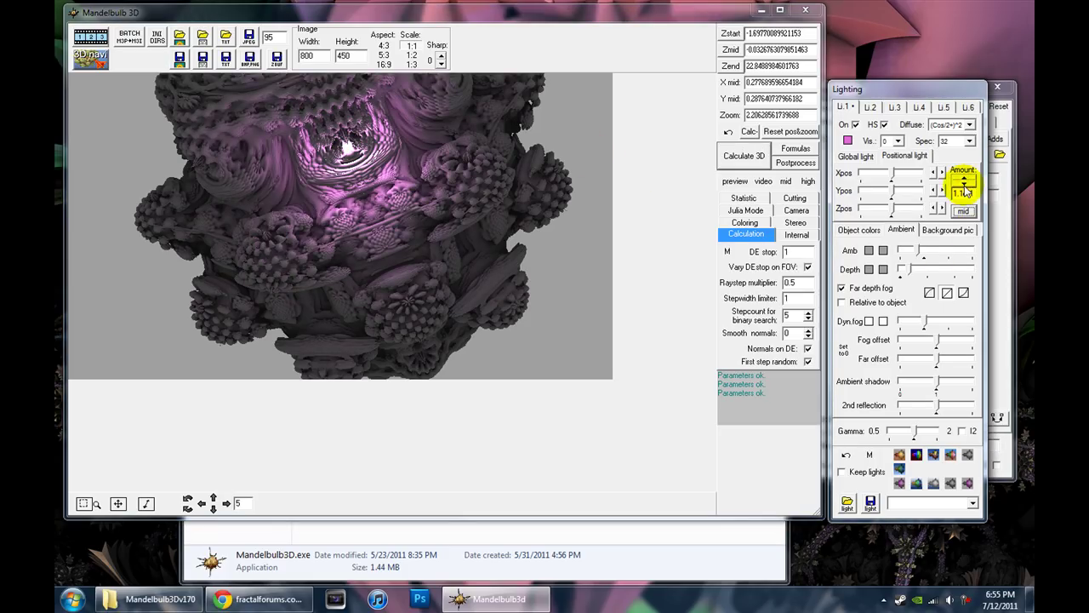
left_click(964, 185)
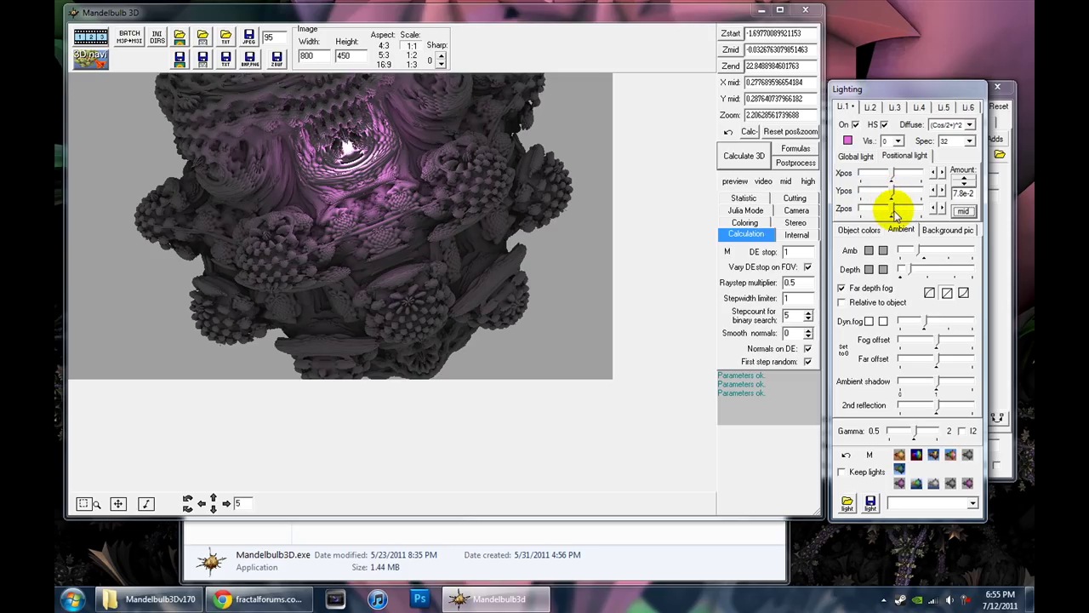
Shift light 1 along Z to sit in front of the upper central swirl, and set its visibility to 2.
left_click_drag(893, 215, 893, 214)
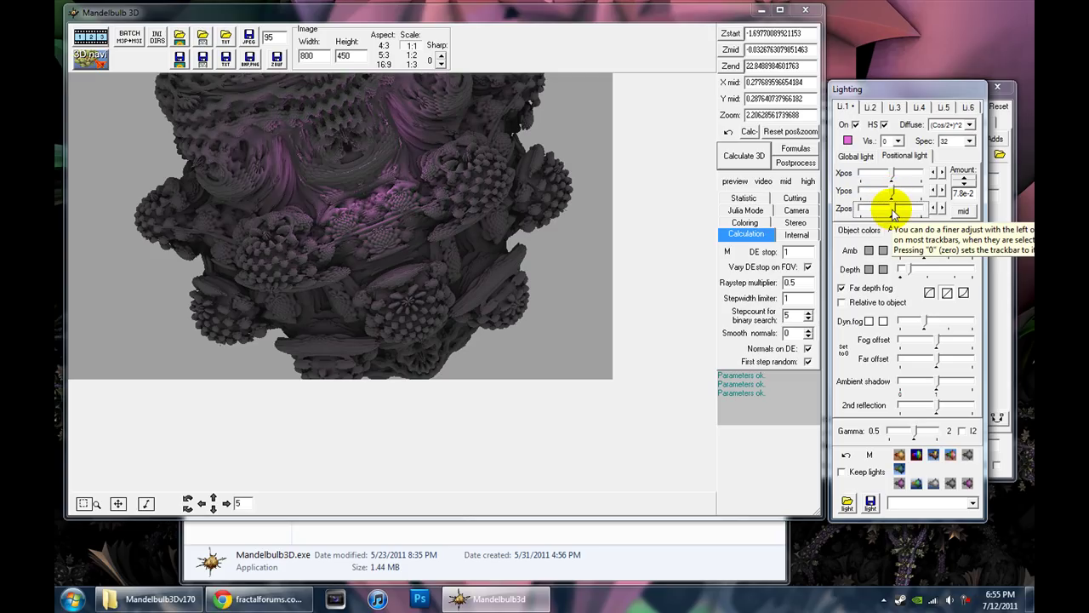
left_click_drag(893, 213, 891, 213)
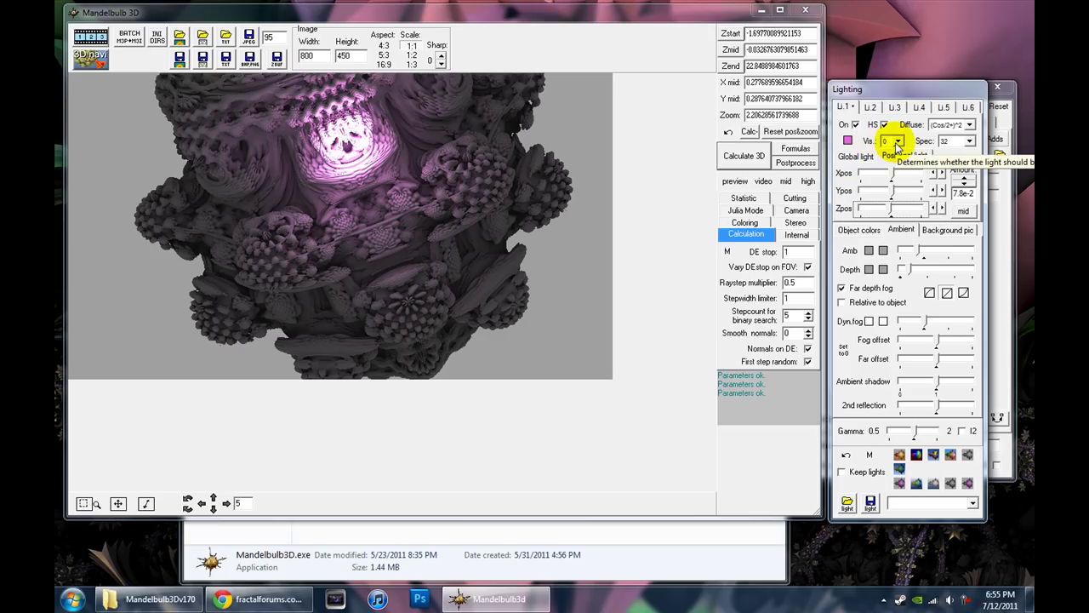
left_click(898, 142)
left_click(889, 170)
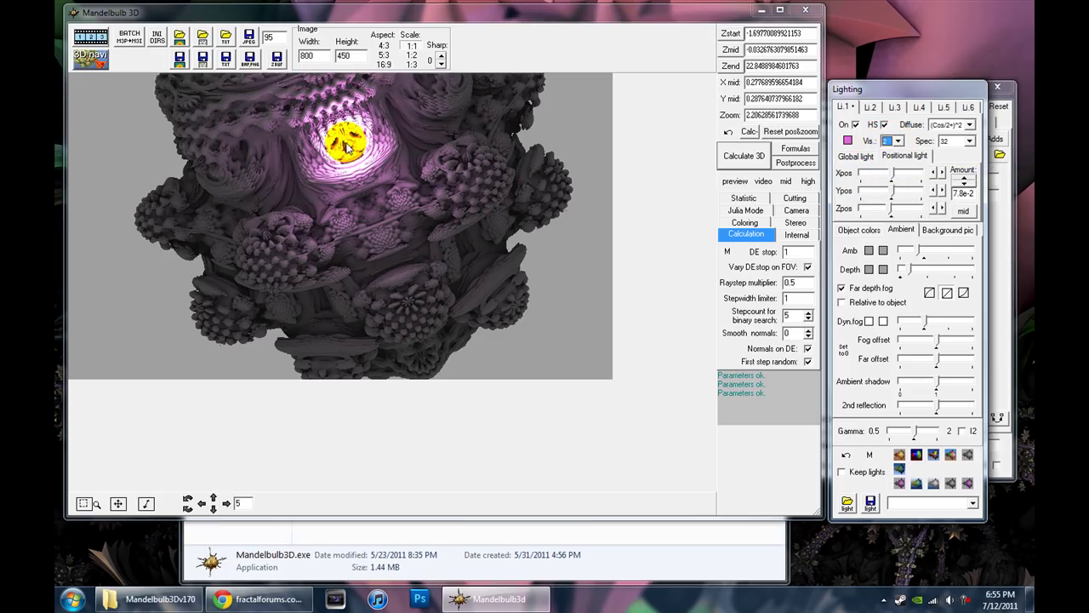
Place light 1 on the bulb at the fractal's right edge by picking it in the image, and nudge its X position.
left_click(964, 211)
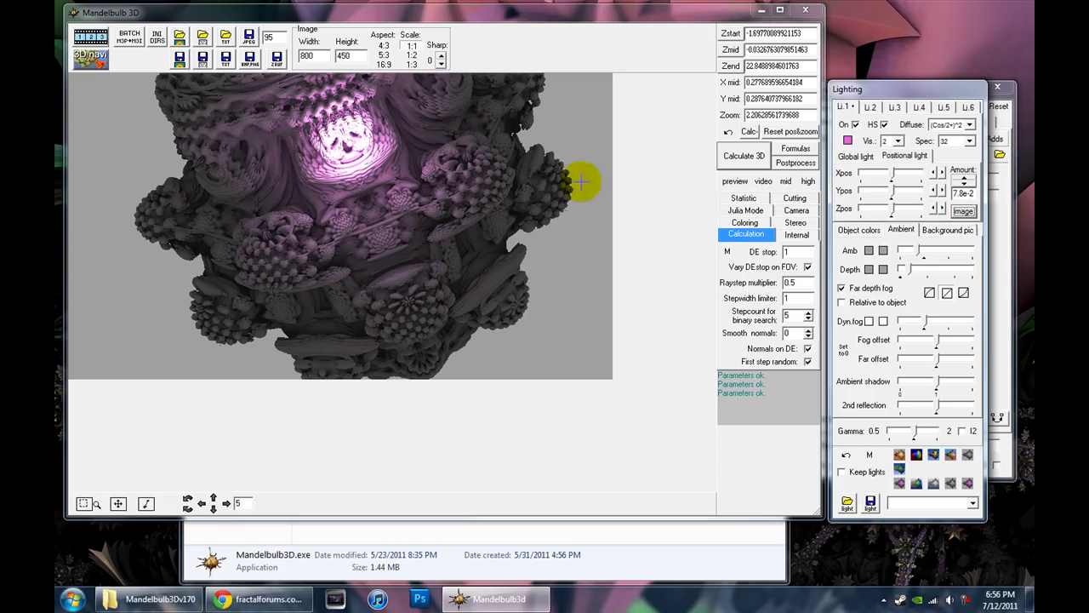
left_click(535, 158)
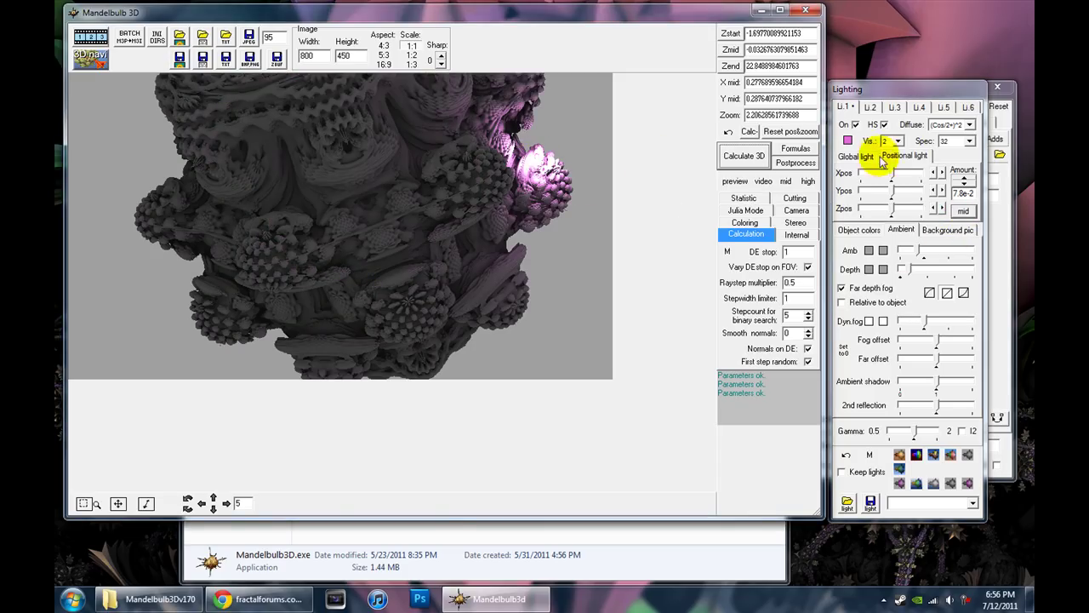
left_click_drag(892, 174, 896, 177)
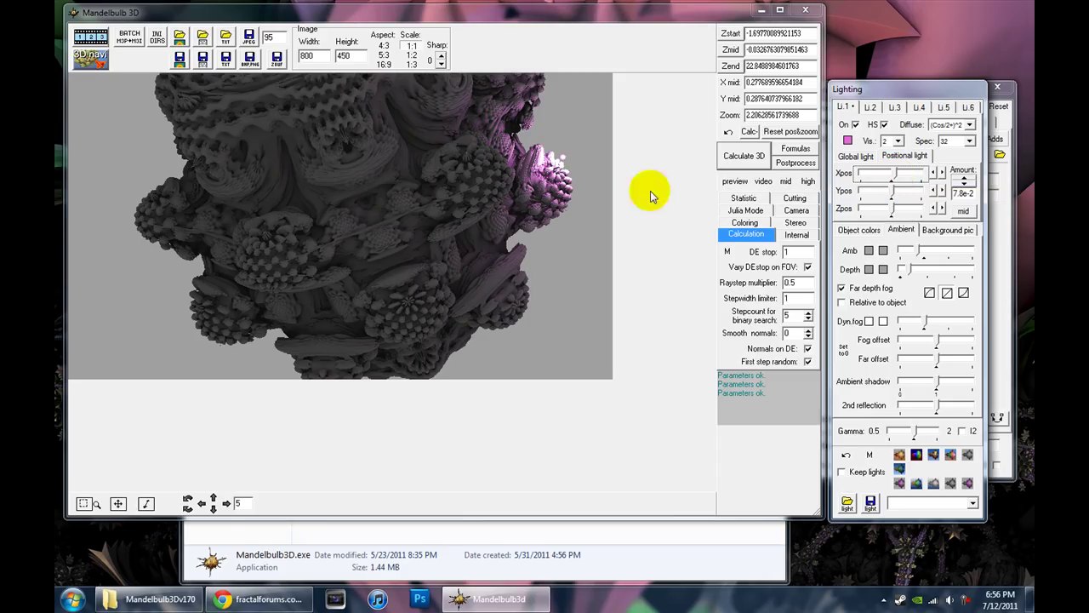
Open the 3D Navigator and move its window to where the lit fractal image stays uncovered.
left_click(100, 61)
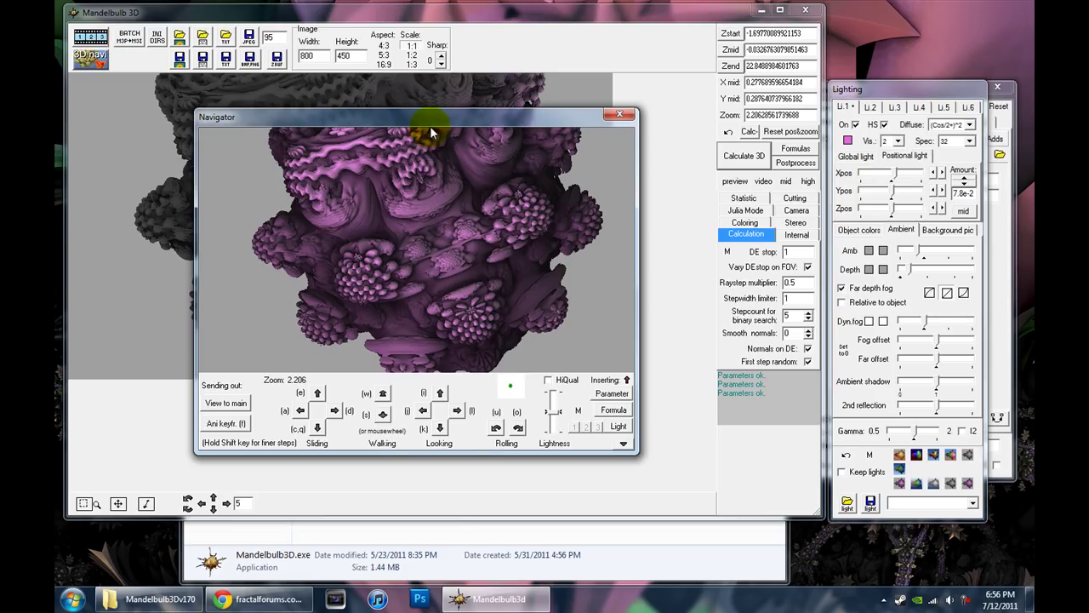
left_click_drag(430, 125, 612, 283)
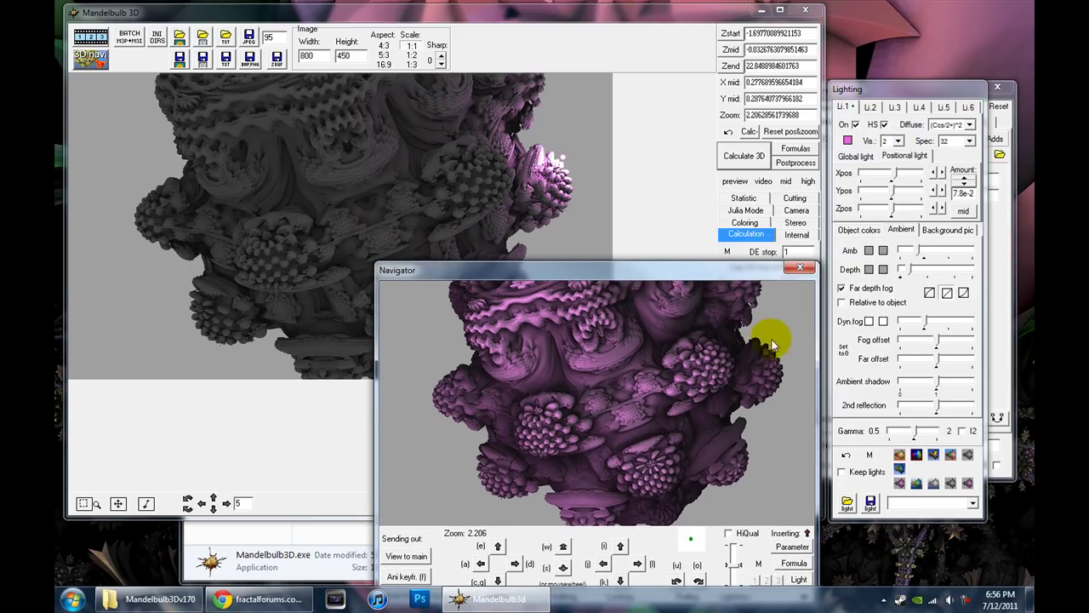
left_click_drag(729, 269, 822, 155)
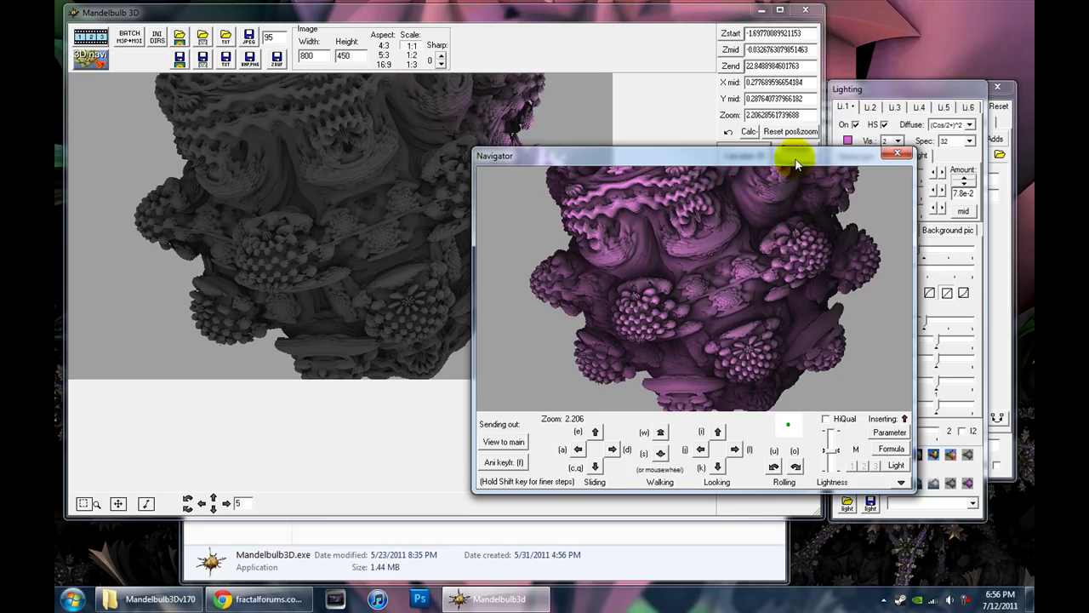
left_click_drag(795, 162, 864, 237)
left_click(713, 285)
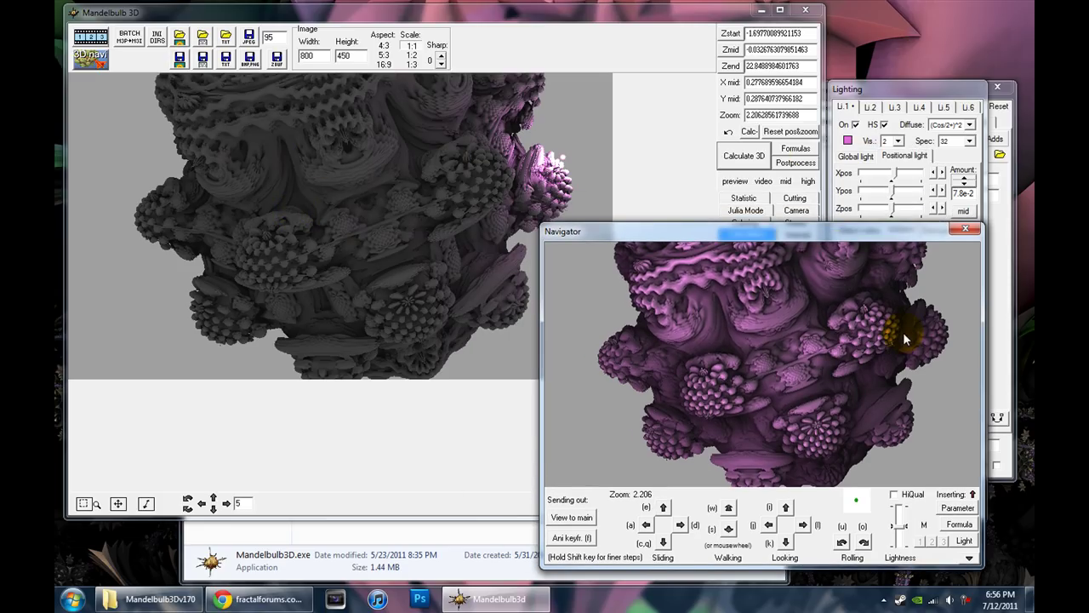
Rotate and fly the Navigator camera in towards the bulbs on the fractal's right side, to a zoom of about 3.6.
left_click_drag(903, 336, 881, 360)
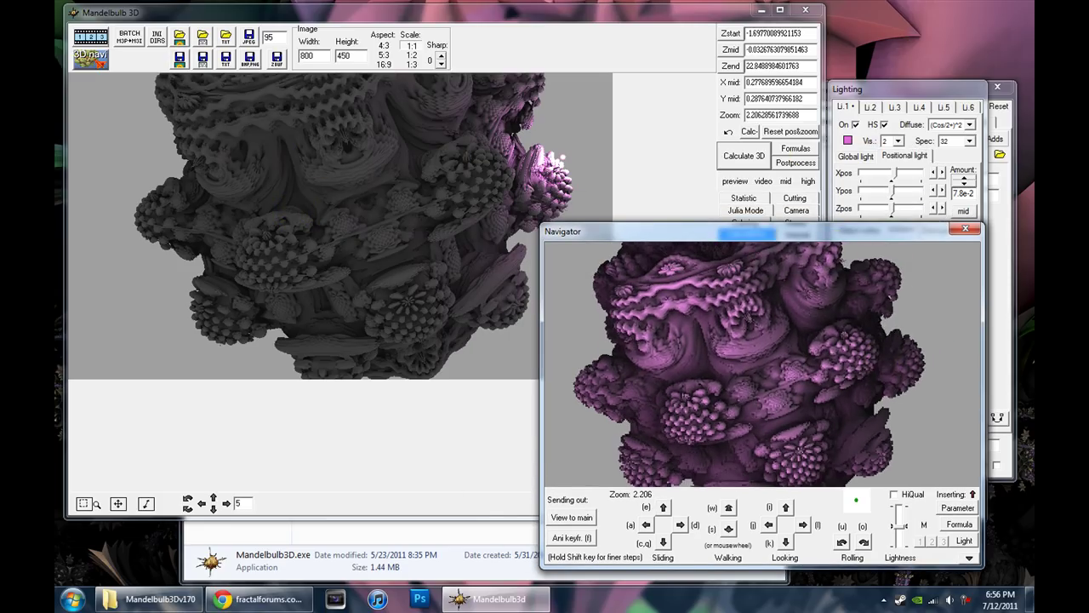
key("q")
key("q")
key("q")
key("d")
key("w")
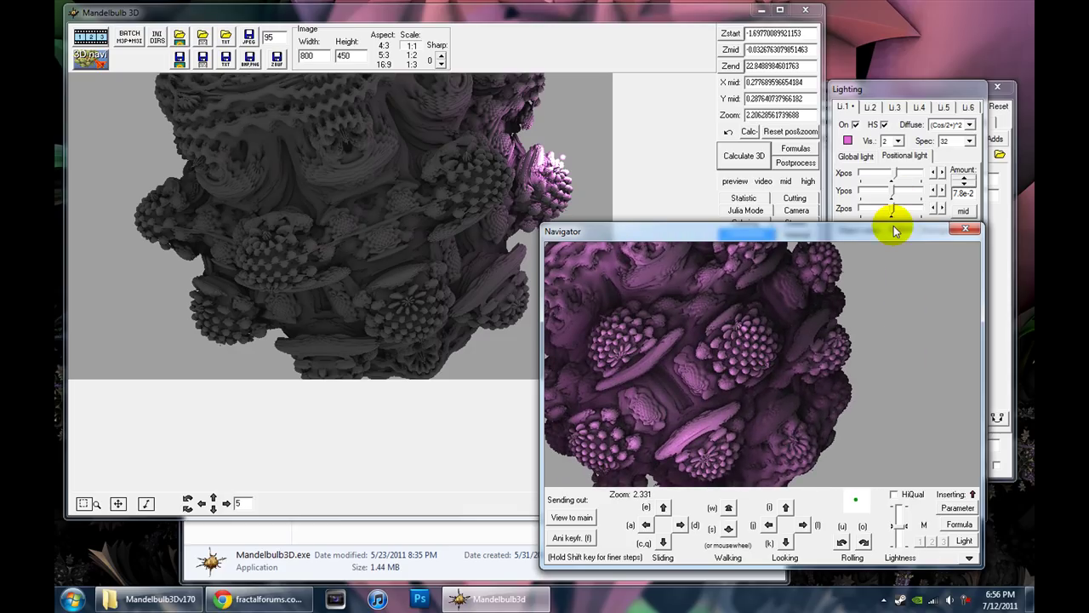
key("w")
key("w")
key("w")
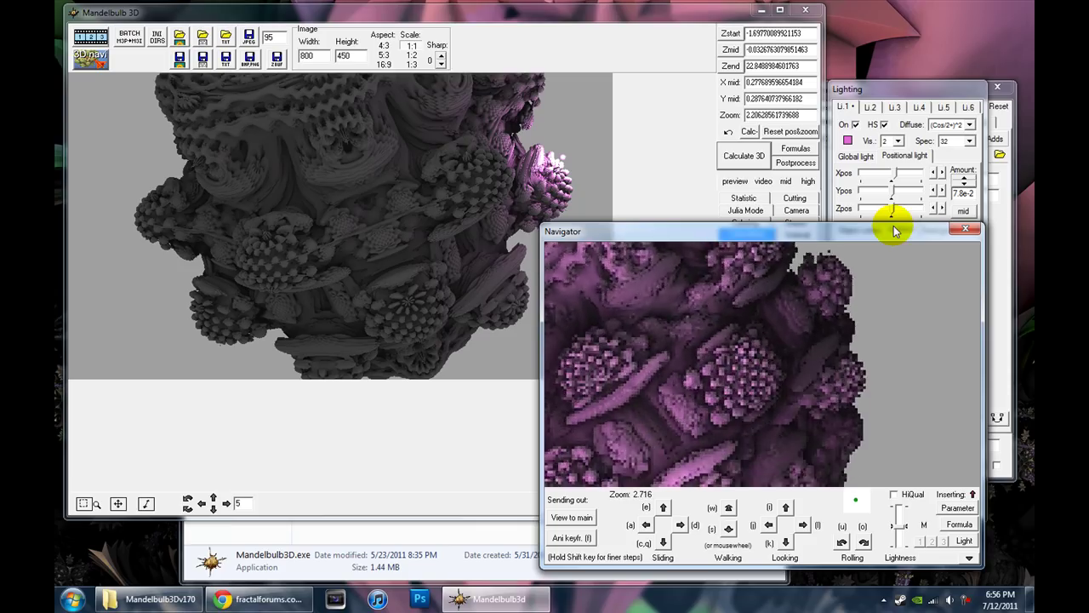
key("w")
key("e")
key("e")
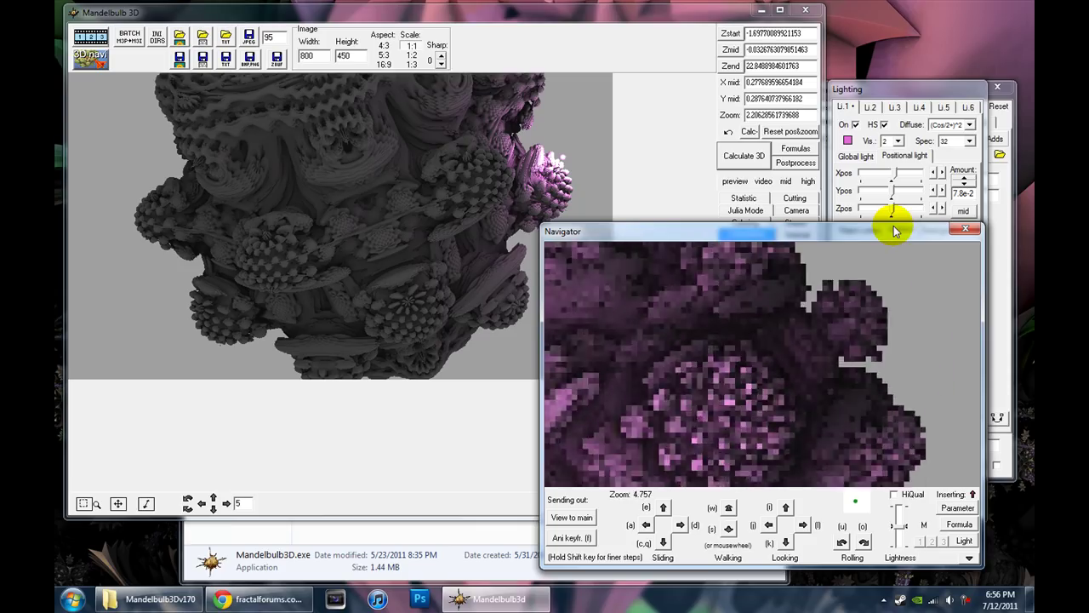
key("s")
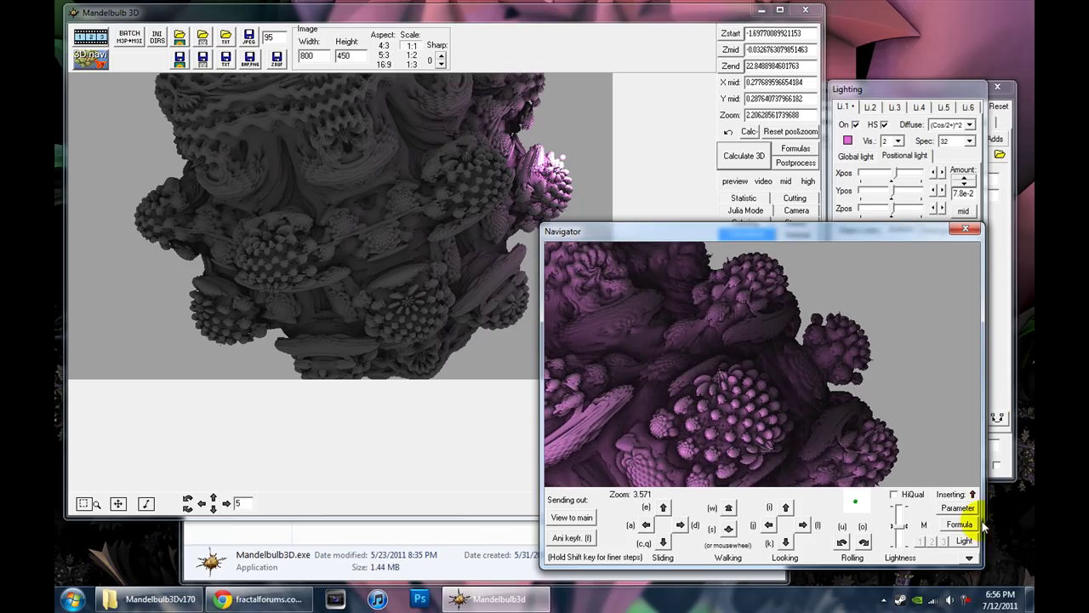
Back the Navigator camera out and fly in again towards the fractal's right edge.
left_click(958, 508)
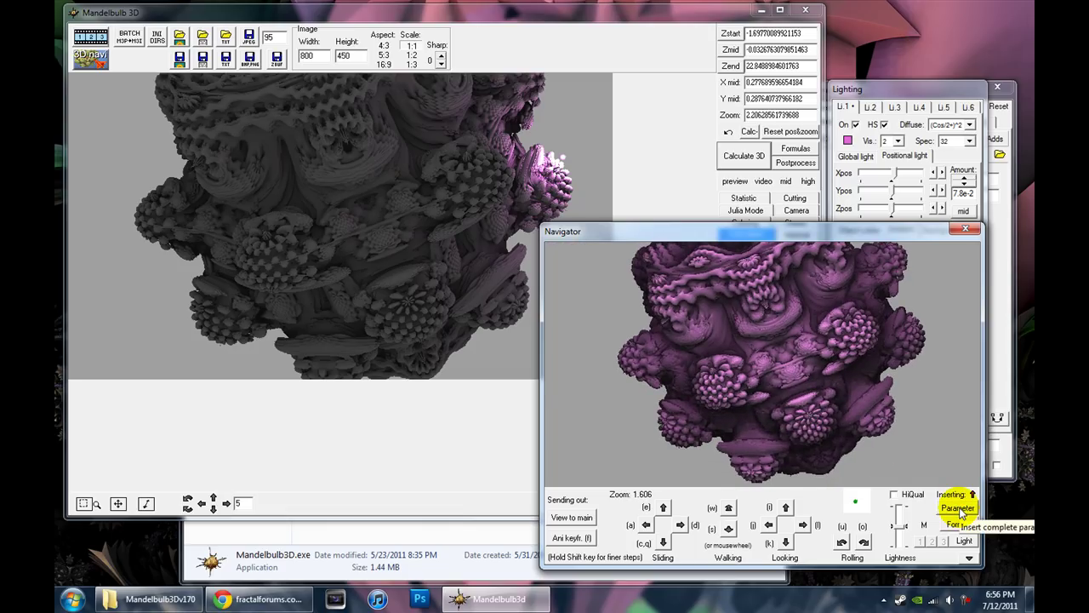
scroll(961, 509, "up", 3)
scroll(961, 510, "up", 3)
scroll(960, 509, "up", 3)
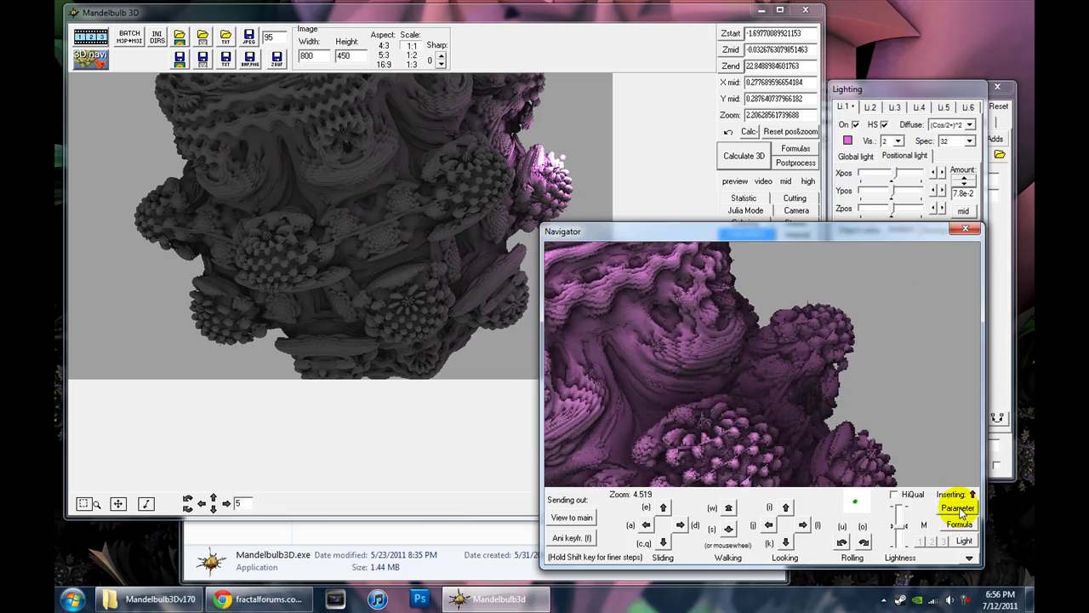
key("d")
key("d")
key("d")
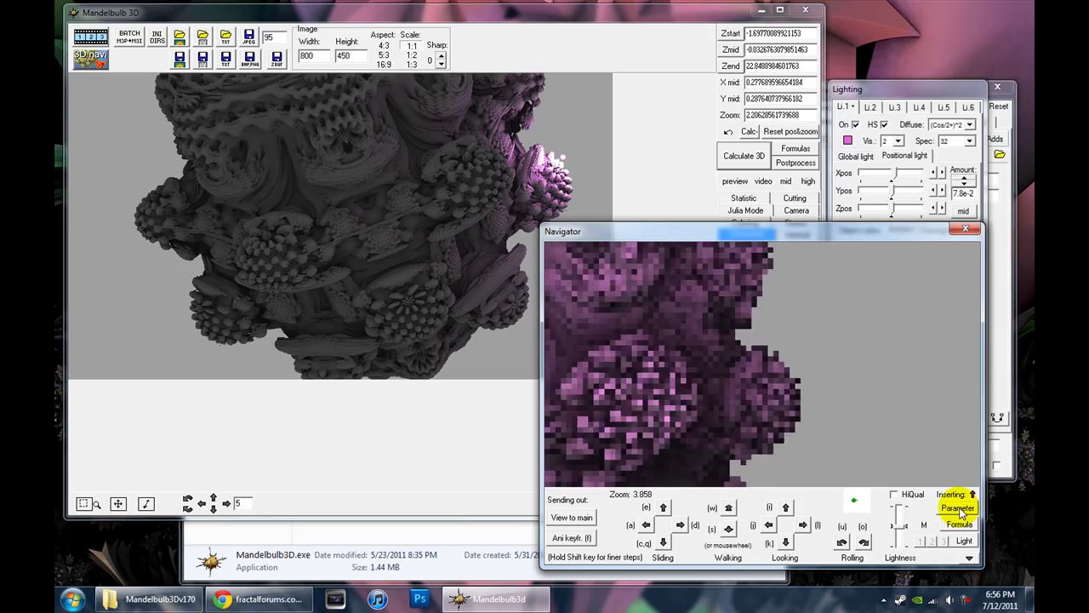
Move the Navigator camera back and turn it to frame the whole fractal at a zoom of about 1.5.
key("s")
key("s")
key("s")
key("s")
key("s")
key("a")
key("a")
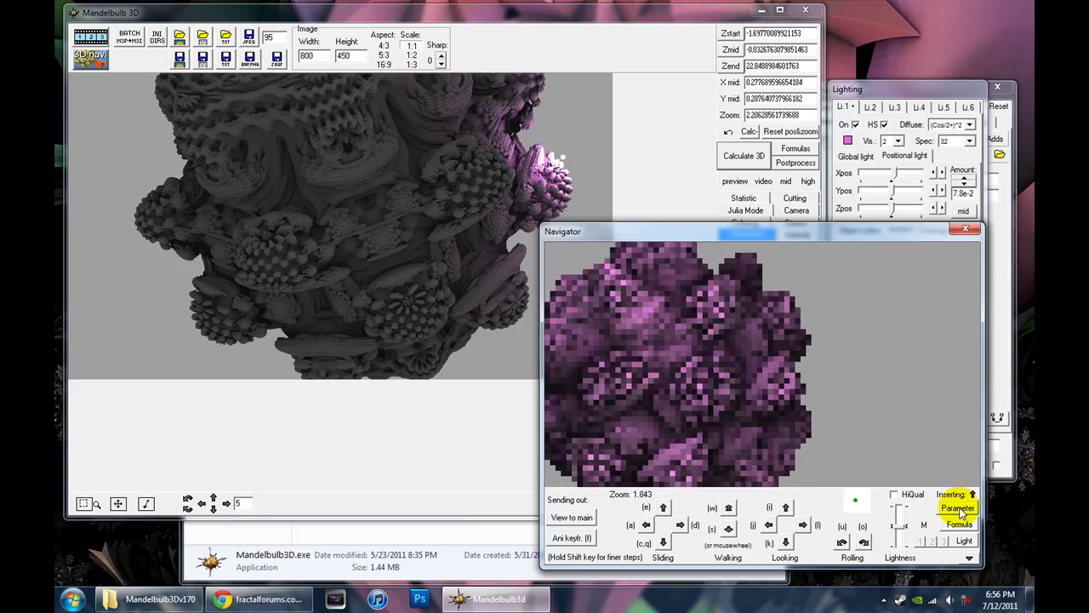
key("s")
key("s")
key("j")
key("j")
key("j")
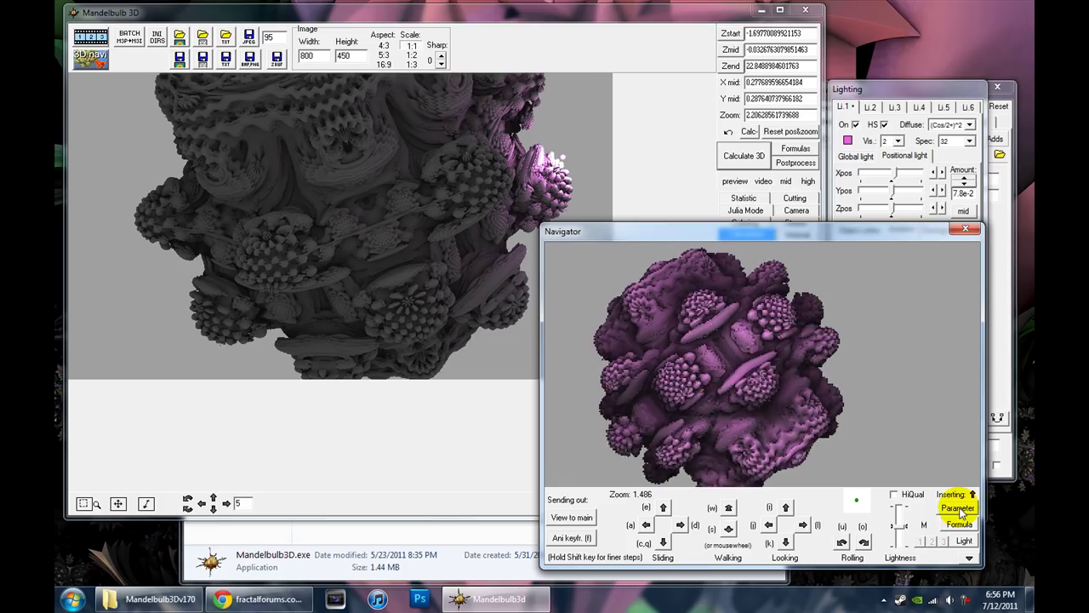
Move the Navigator camera in to a zoom of about 1.8, and render that view in the main window.
key("w")
key("w")
key("w")
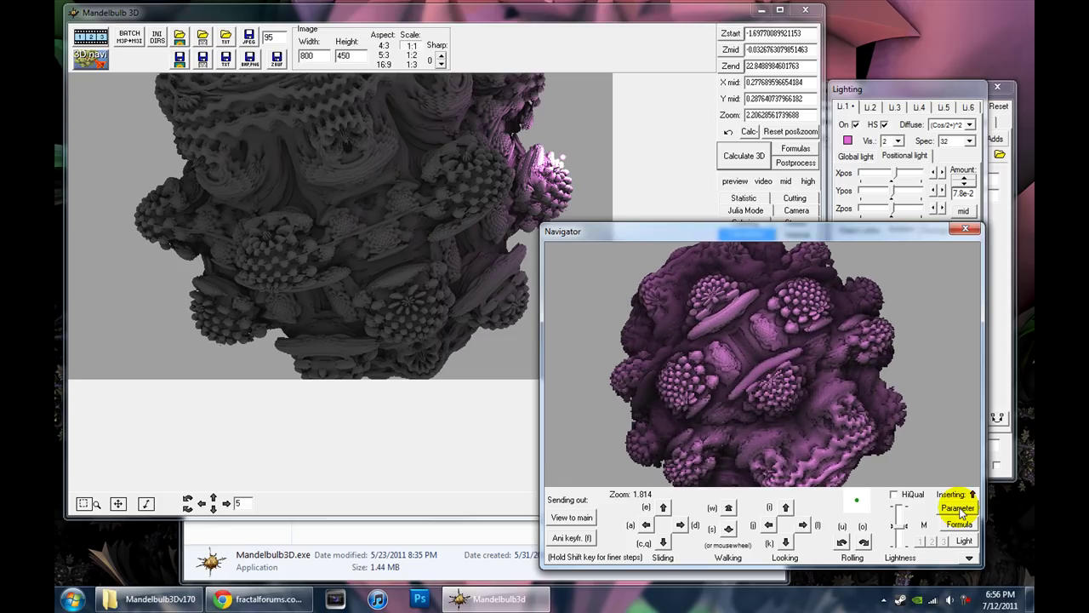
left_click(561, 519)
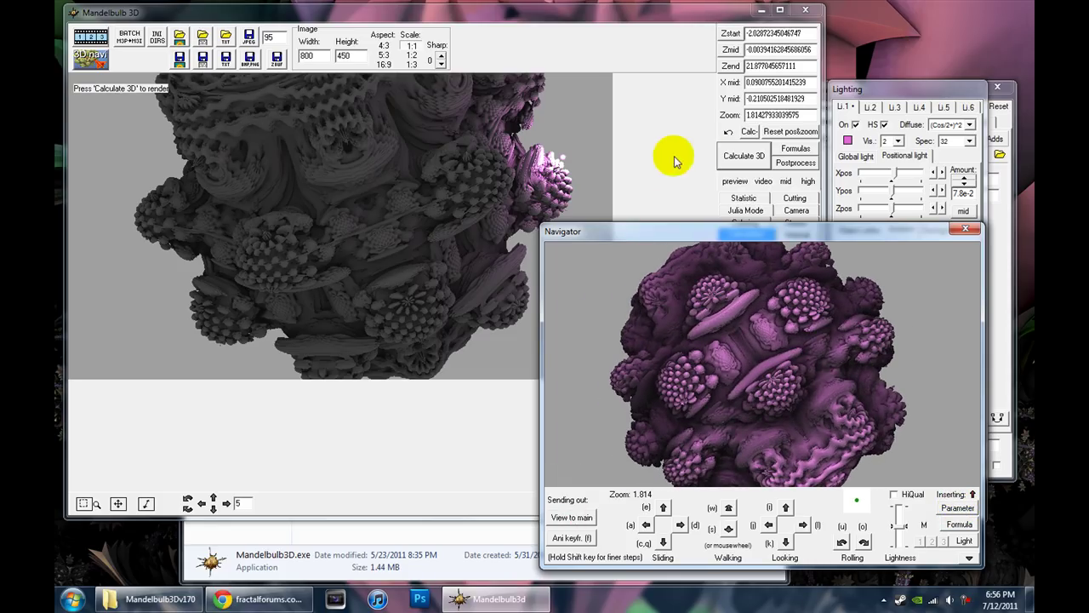
left_click(738, 153)
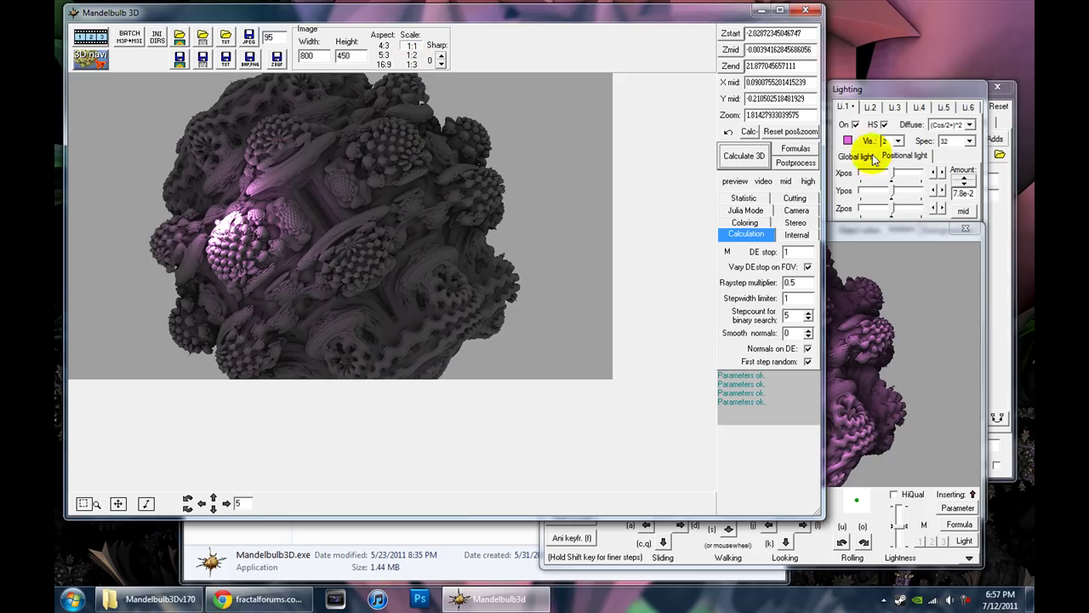
Turn on light 2 and set its colour to pale yellow, RGB 252, 238, 190.
left_click(906, 91)
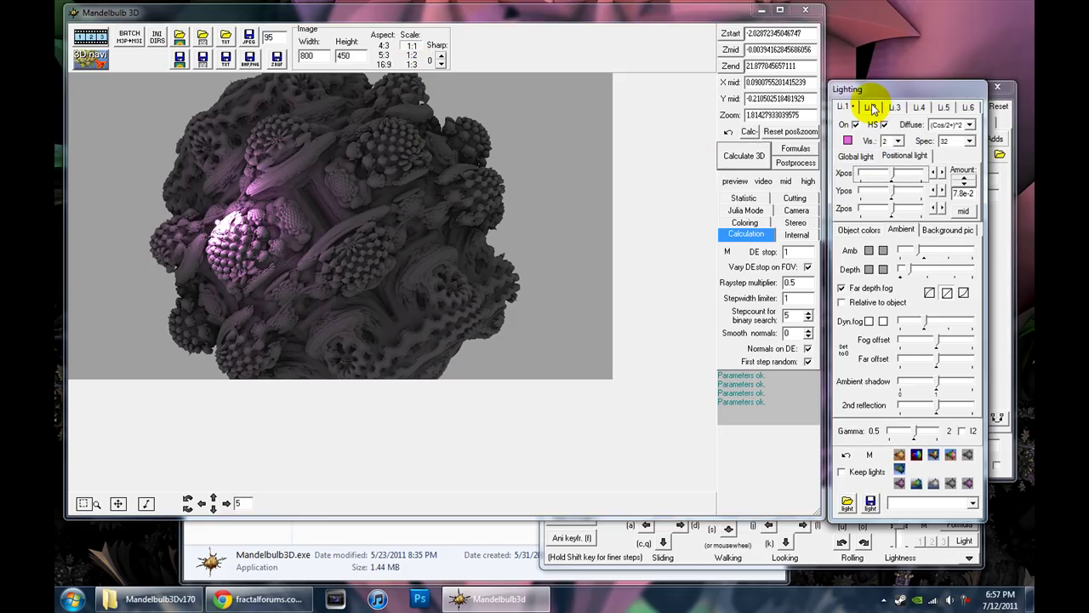
left_click(870, 107)
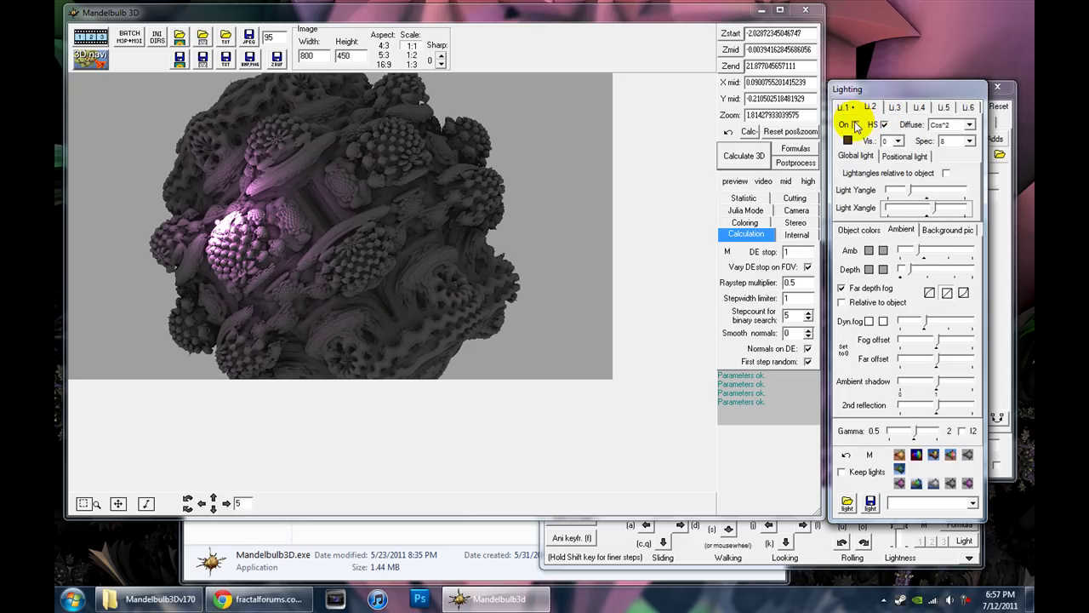
left_click(855, 125)
left_click(848, 140)
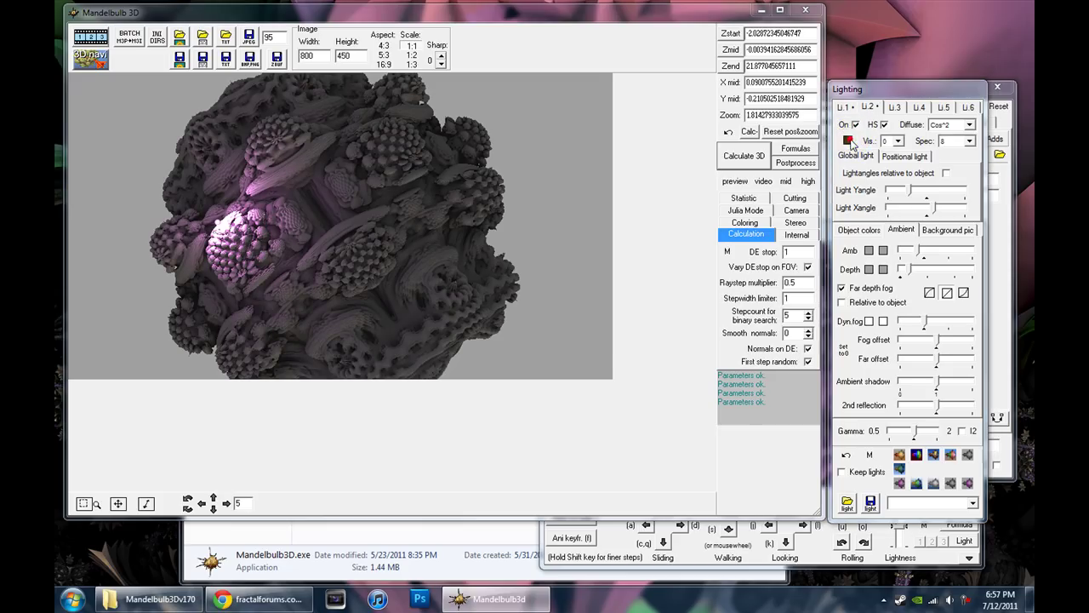
left_click_drag(620, 189, 565, 169)
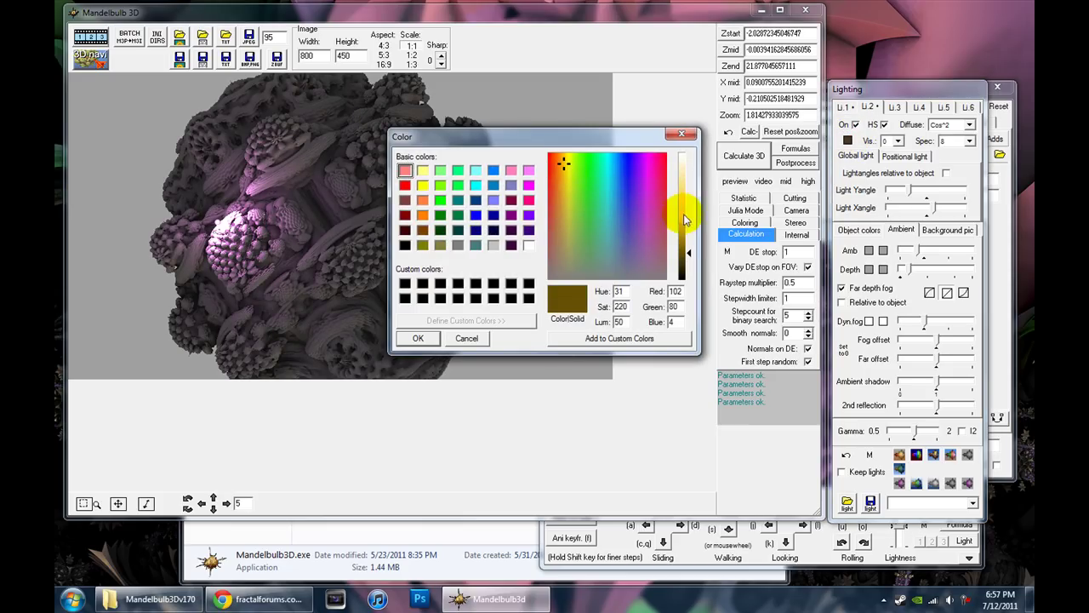
left_click(686, 171)
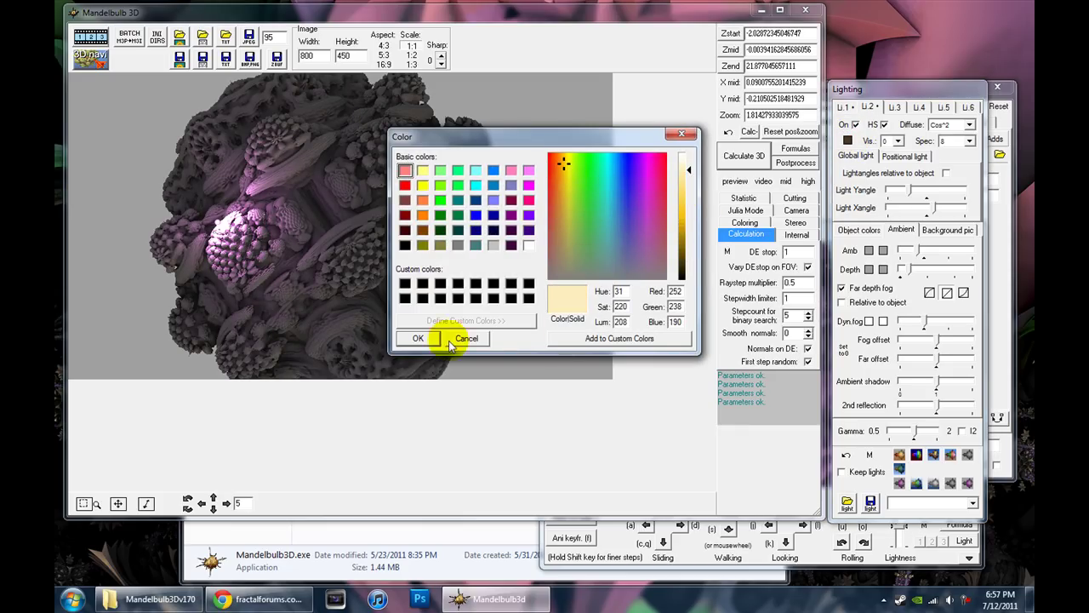
left_click(417, 338)
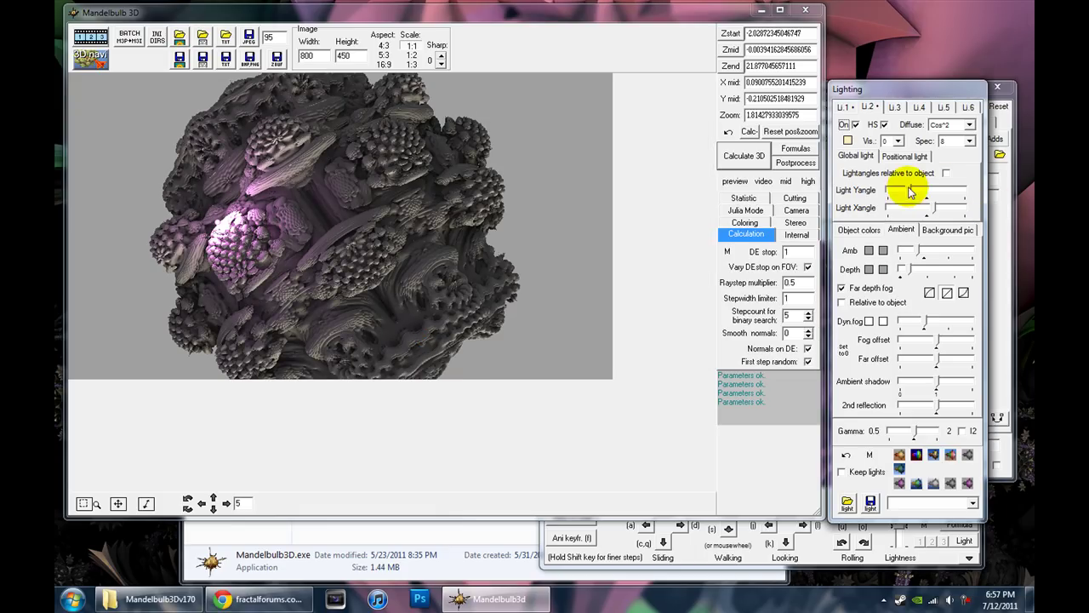
Make light 2's angles relative to the object and raise its Y and X angles to light the fractal more broadly.
left_click(945, 173)
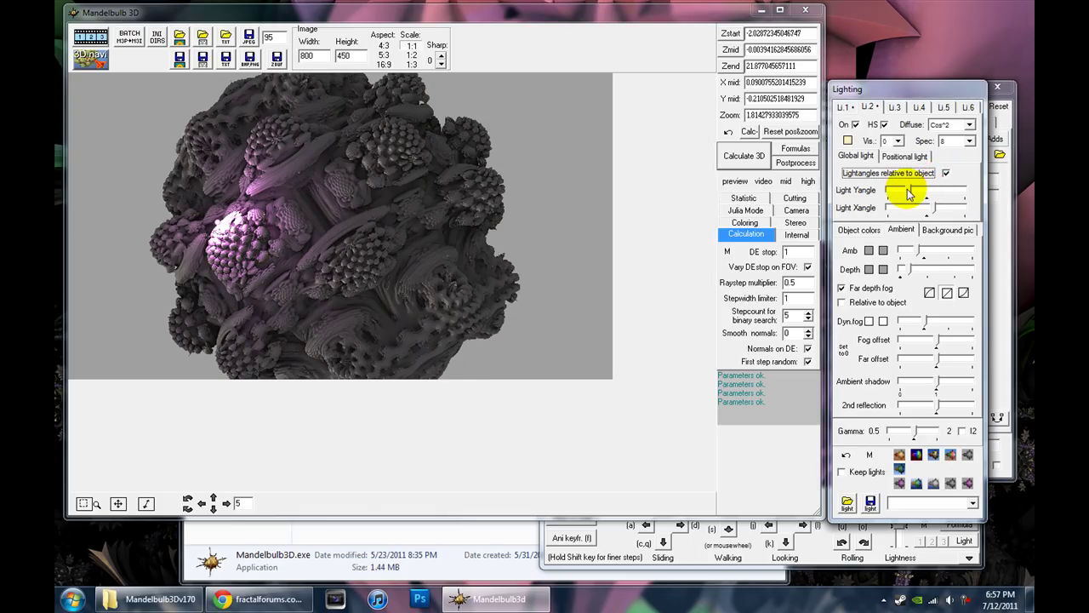
left_click_drag(910, 192, 941, 221)
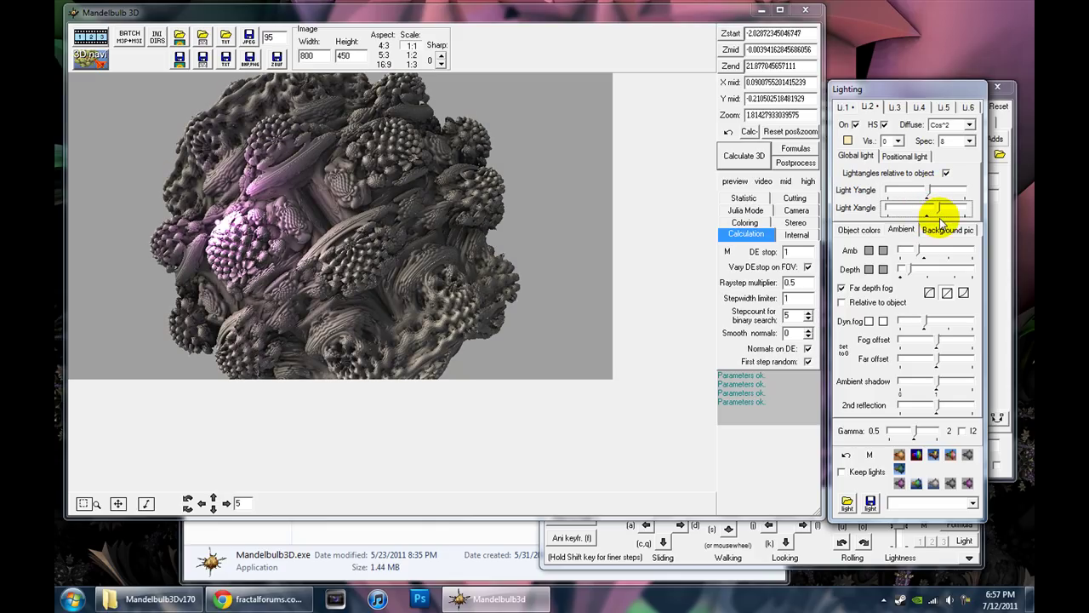
Turn on light 3 and set its colour to a dark greyish blue, RGB 78, 90, 120.
left_click(895, 109)
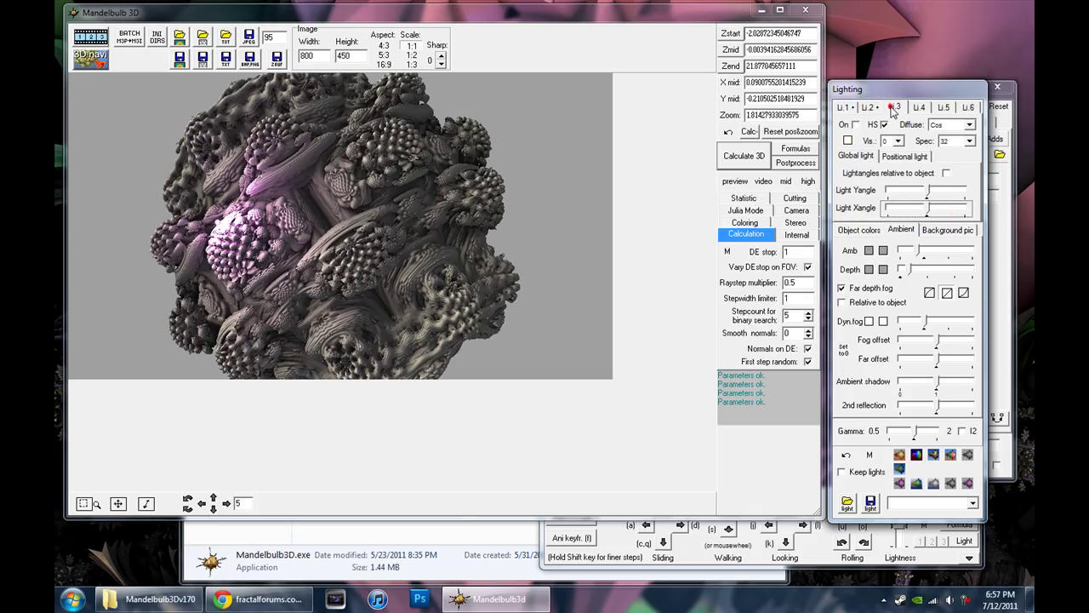
left_click(856, 125)
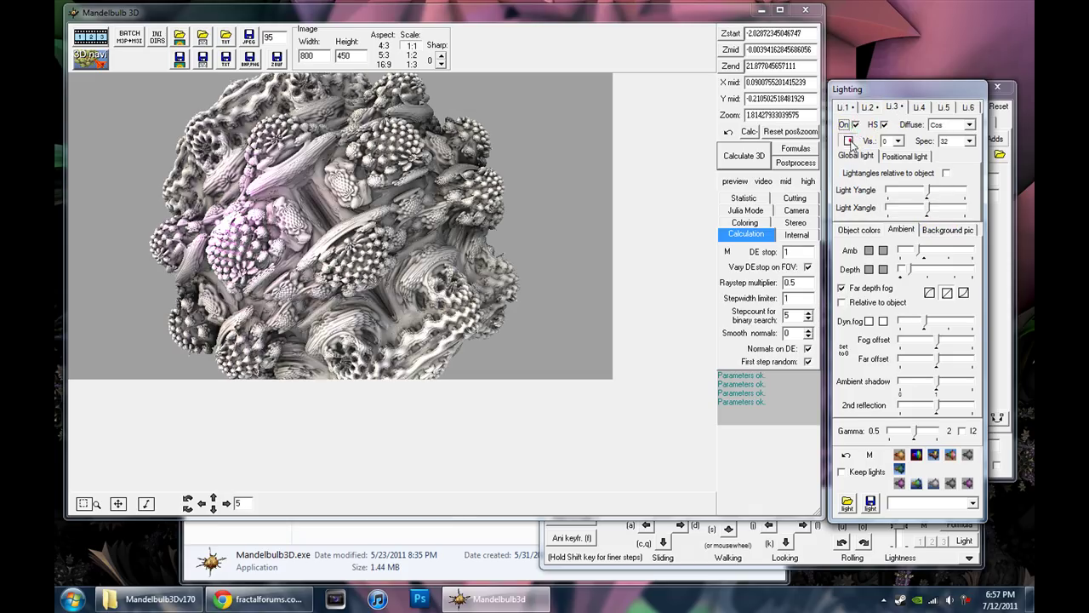
left_click(848, 140)
mouse_move(686, 223)
left_mouse_down()
mouse_move(692, 213)
mouse_move(688, 237)
left_mouse_up()
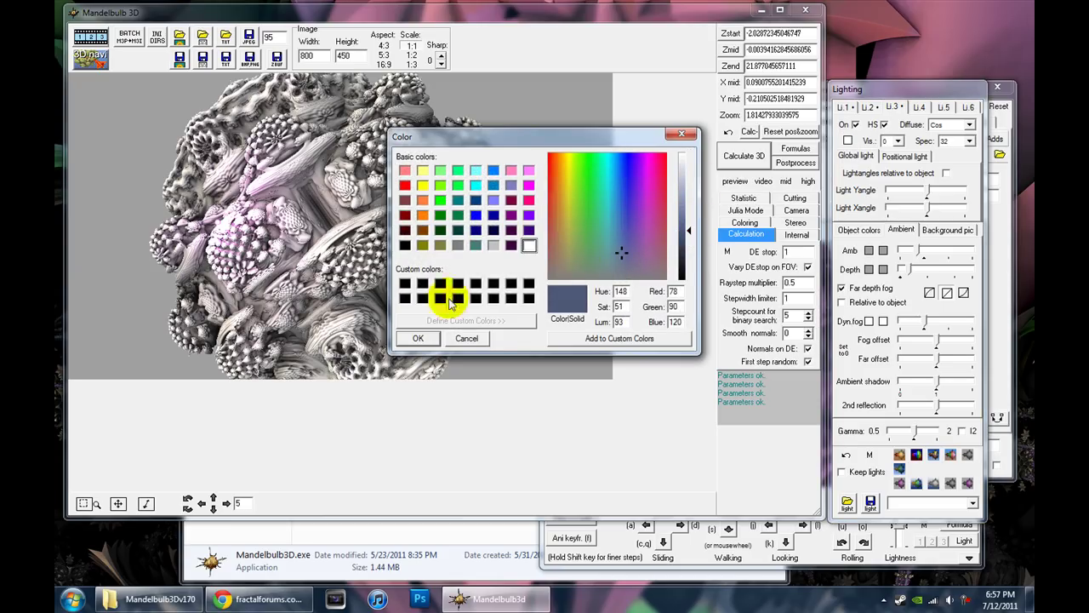
left_click(413, 337)
Make light 3's angles relative to the object, lower its Y angle slightly and raise its X angle to the maximum.
left_click(951, 175)
left_click(919, 191)
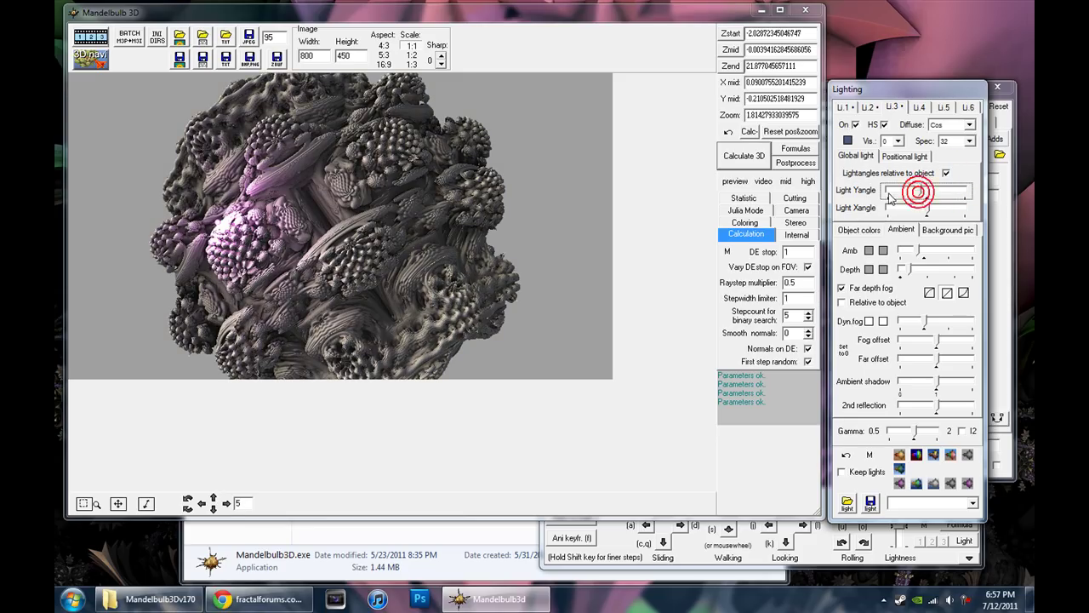
left_click_drag(928, 207, 974, 215)
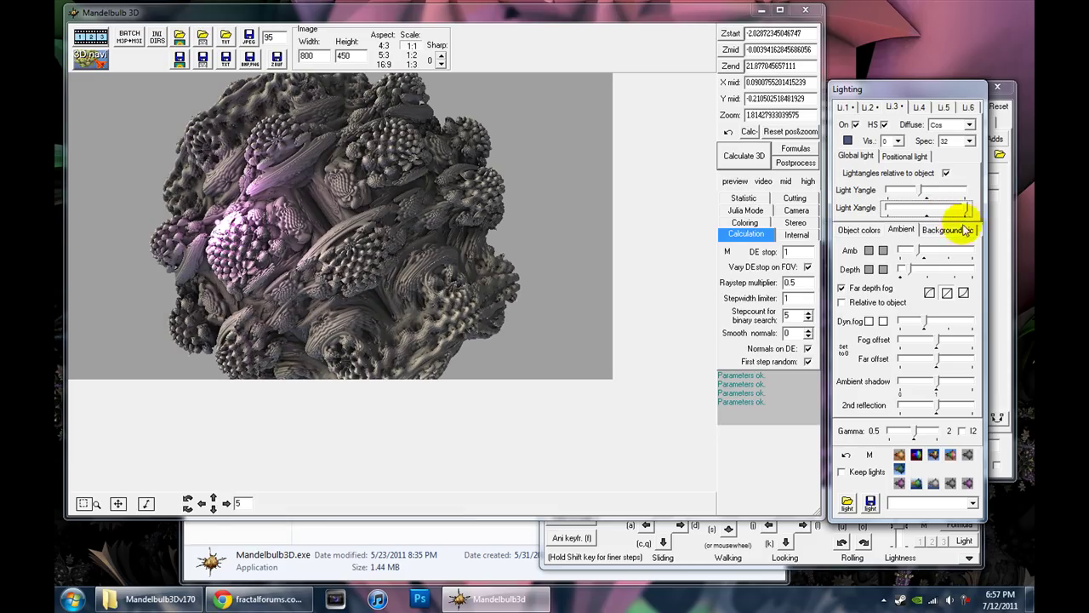
Bring up the Navigator and move its camera sideways and back to a zoom of about 1.4.
left_click_drag(593, 19, 616, 34)
left_click(114, 72)
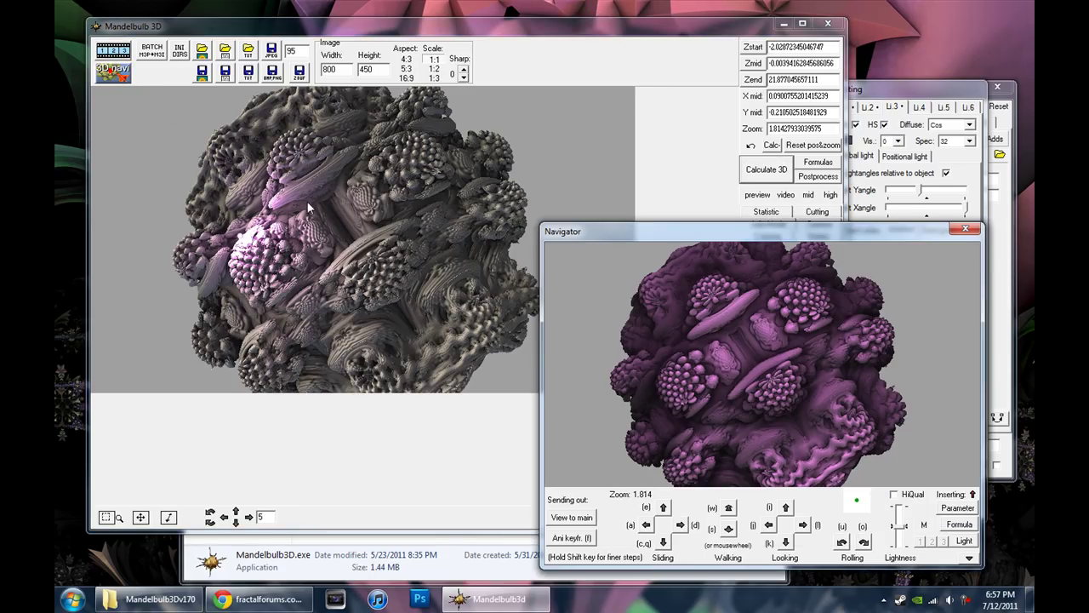
key("a")
key("a")
key("s")
key("s")
key("d")
key("d")
key("d")
key("d")
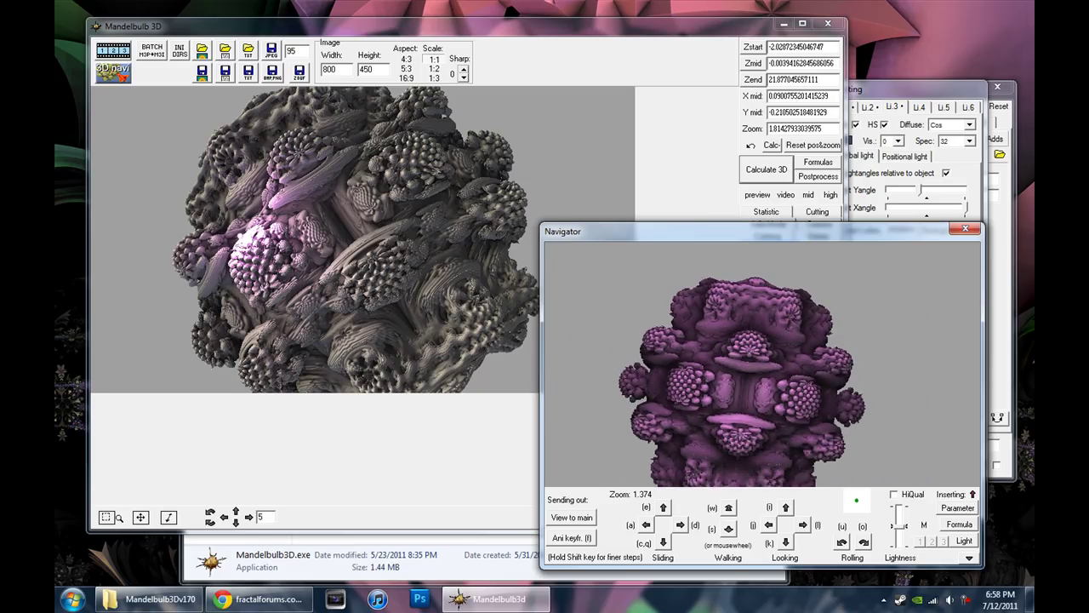
Fly the Navigator camera in along the fractal's ridged side to a zoom of about 7.7.
key("d")
key("d")
key("d")
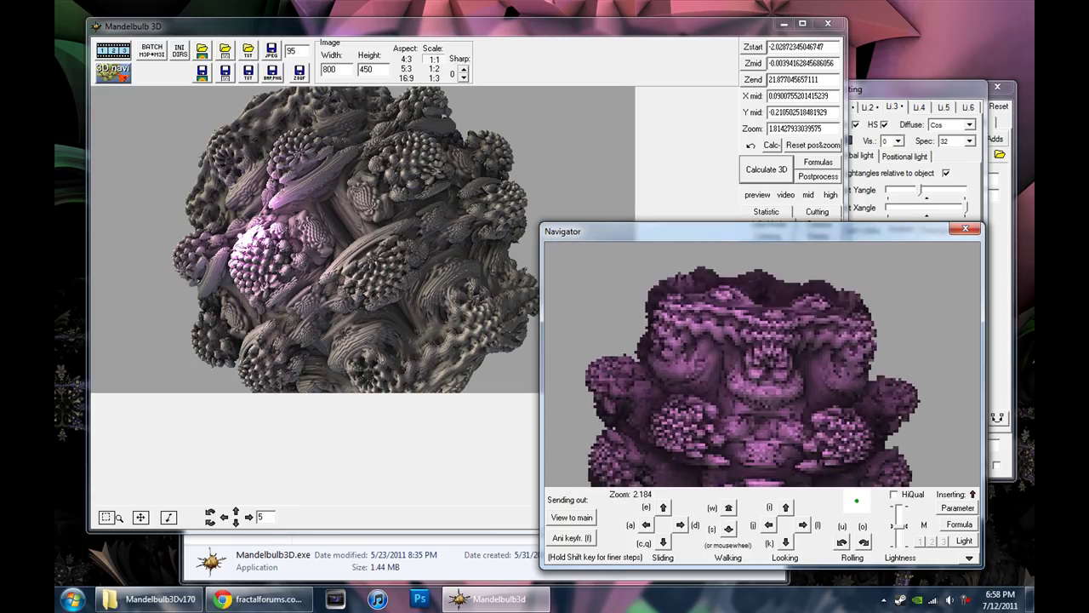
key("w")
key("w")
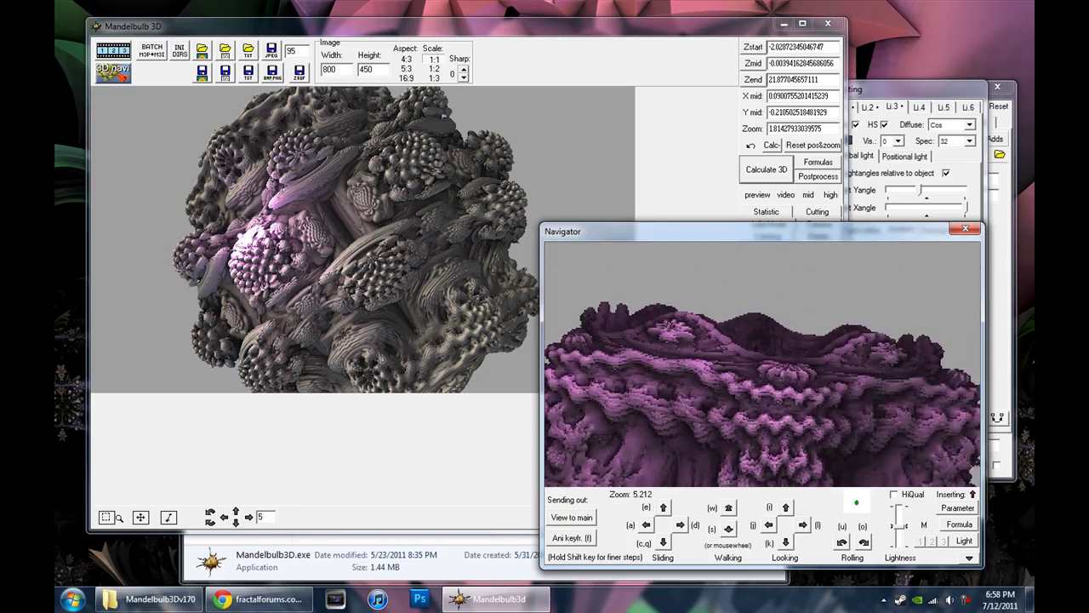
key("w")
key("a")
key("a")
key("a")
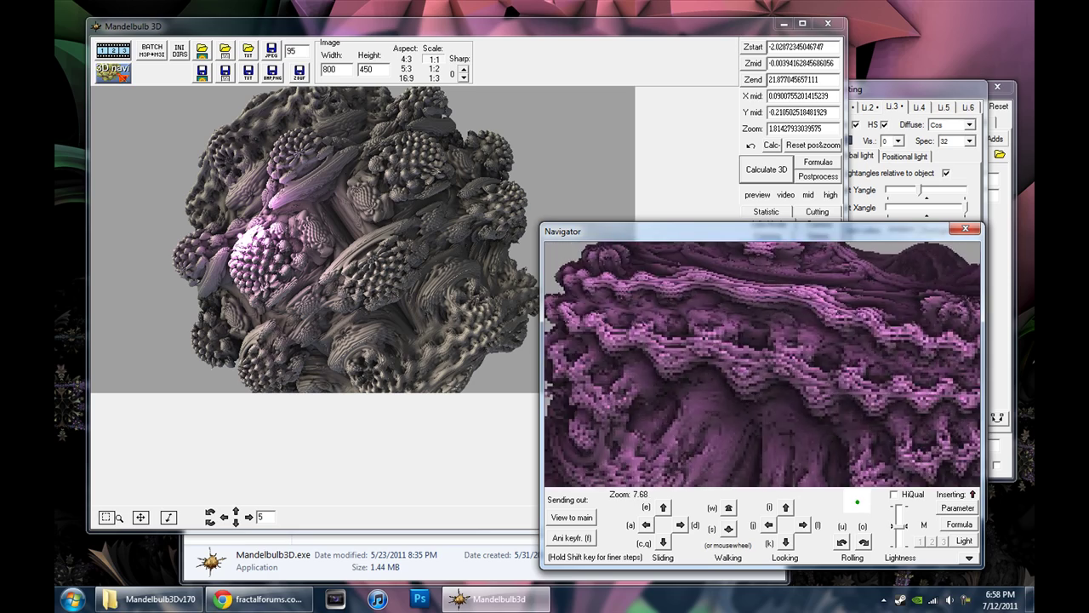
Frame the skull-like formation in the Navigator, backing the camera off to a zoom of about 4.8.
scroll(762, 364, "down", 1)
scroll(762, 364, "up", 2)
scroll(761, 364, "up", 1)
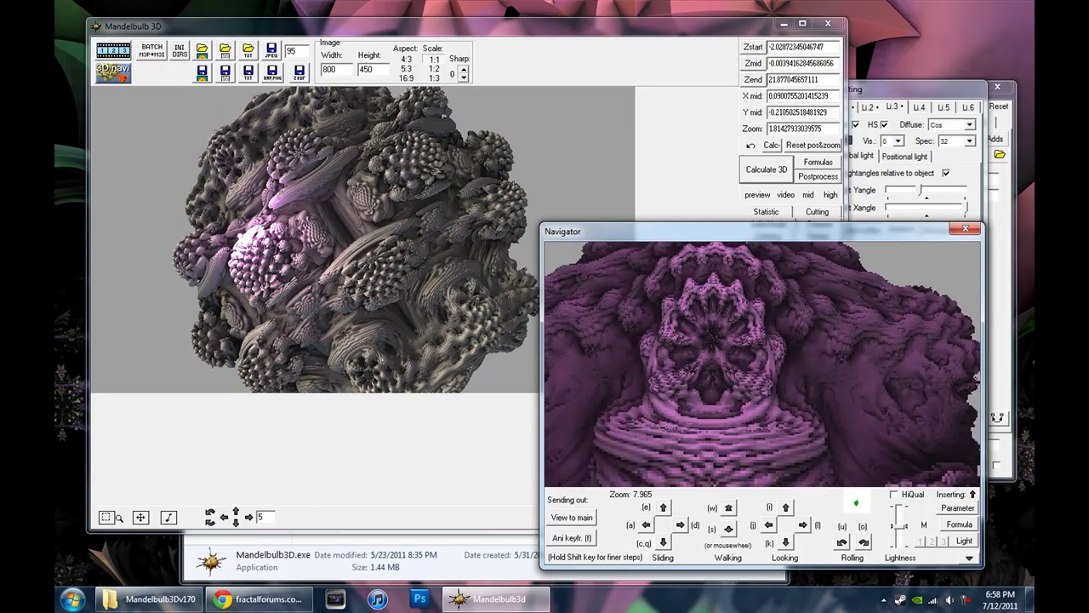
scroll(761, 364, "down", 3)
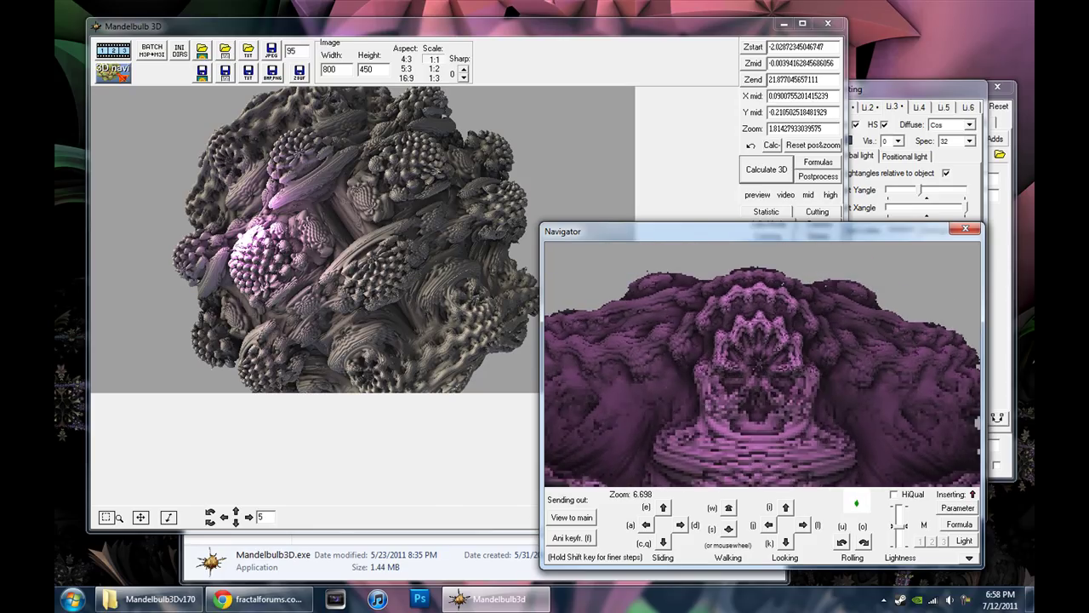
scroll(761, 364, "down", 1)
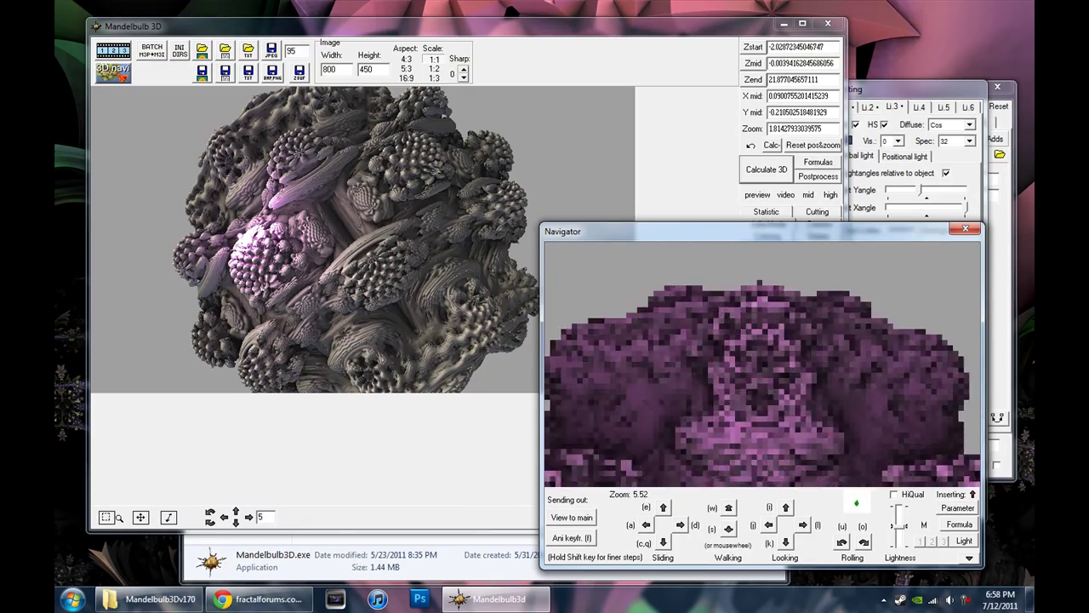
scroll(762, 365, "down", 1)
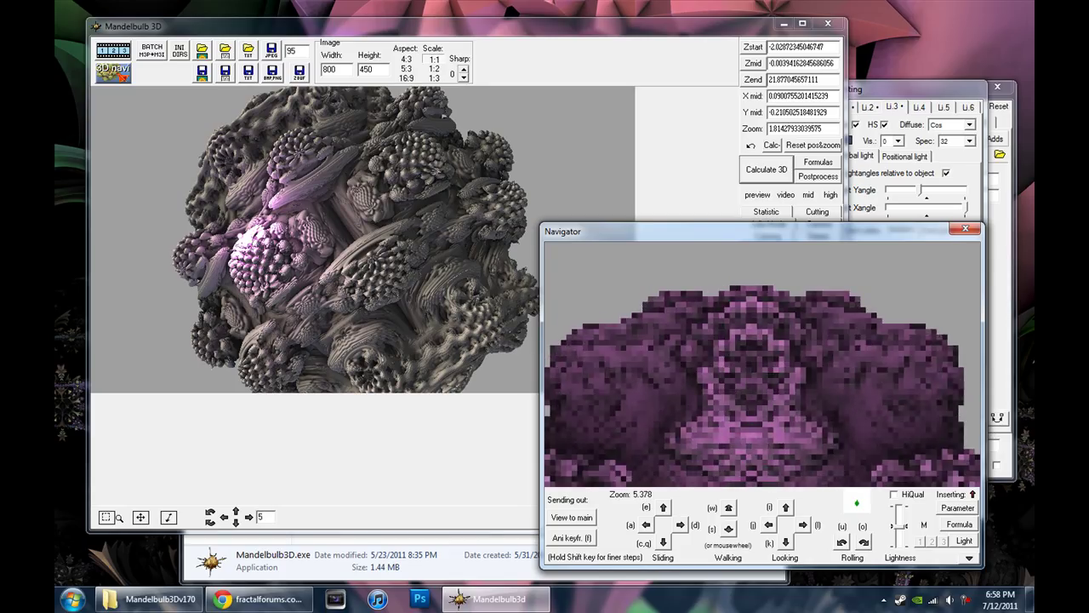
scroll(762, 364, "down", 3)
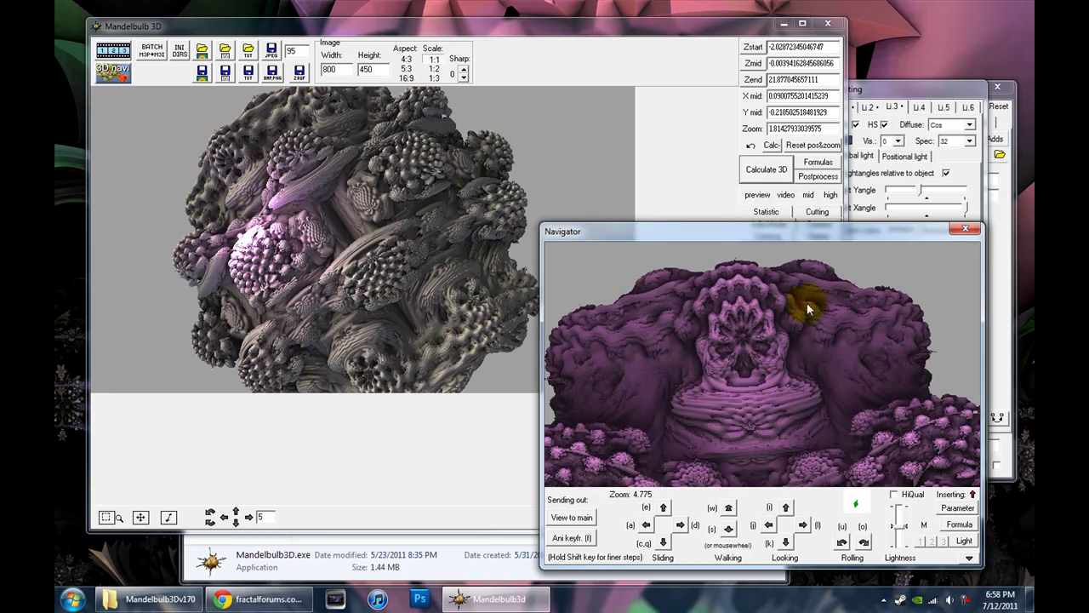
Level the camera's roll on the skull-like formation, send the view to the main window and render it.
key("u")
key("u")
key("u")
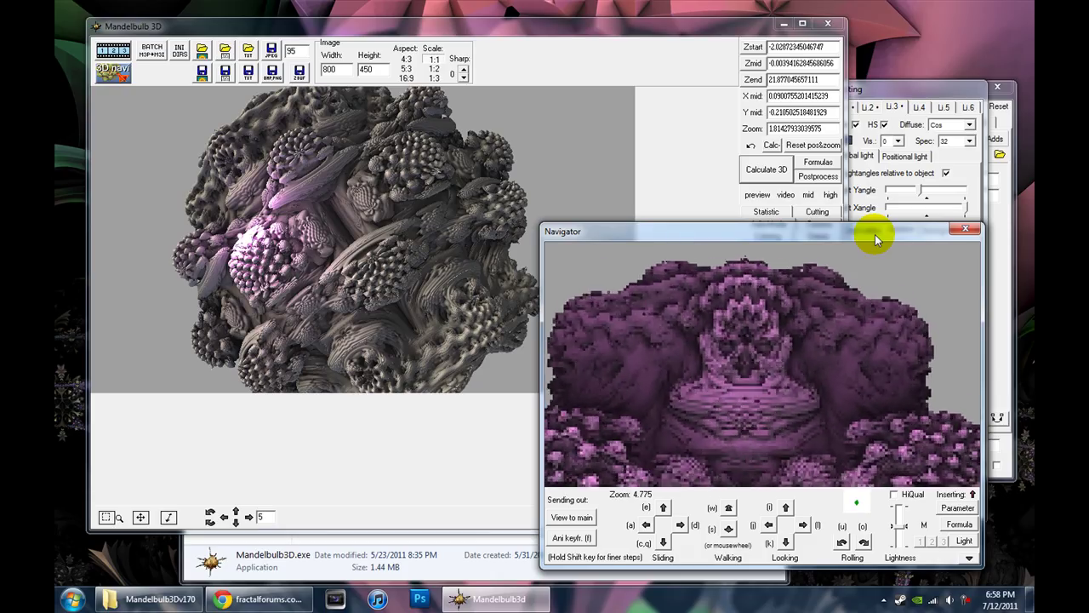
key("o")
key("o")
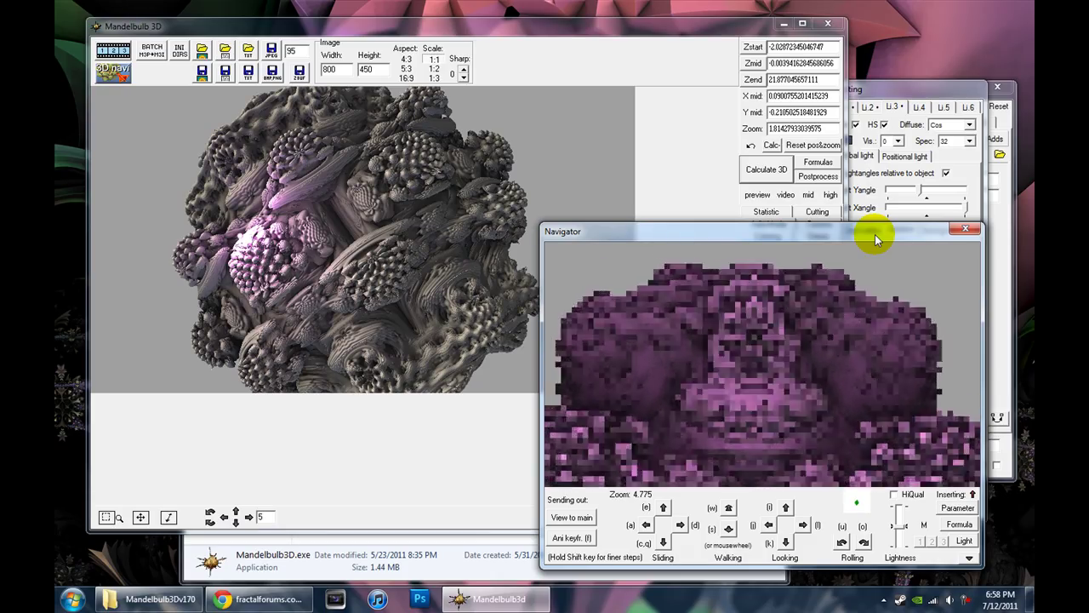
key("w")
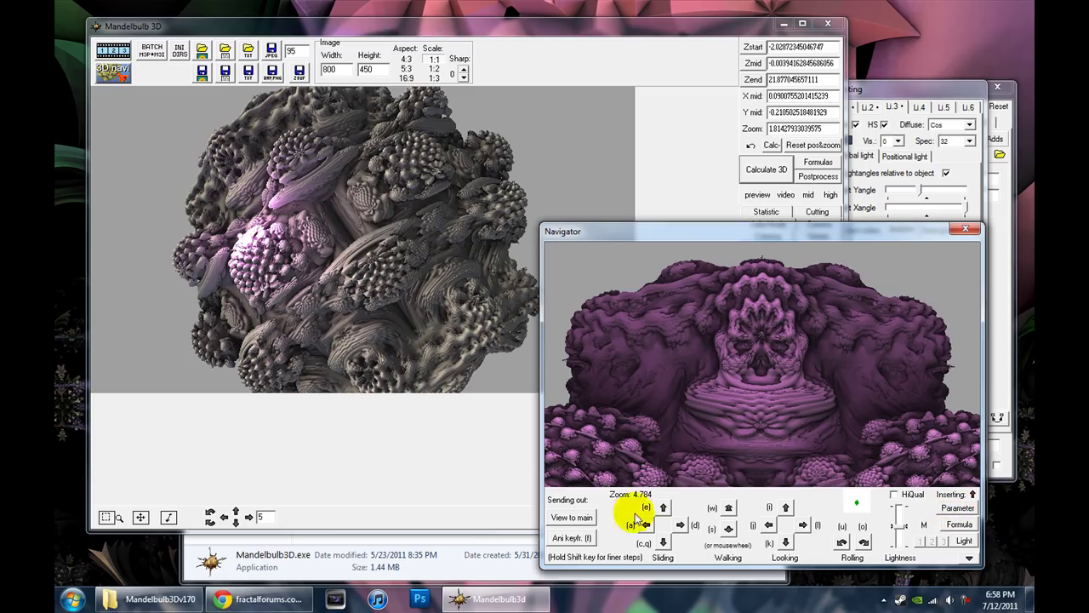
left_click(571, 516)
left_click(766, 170)
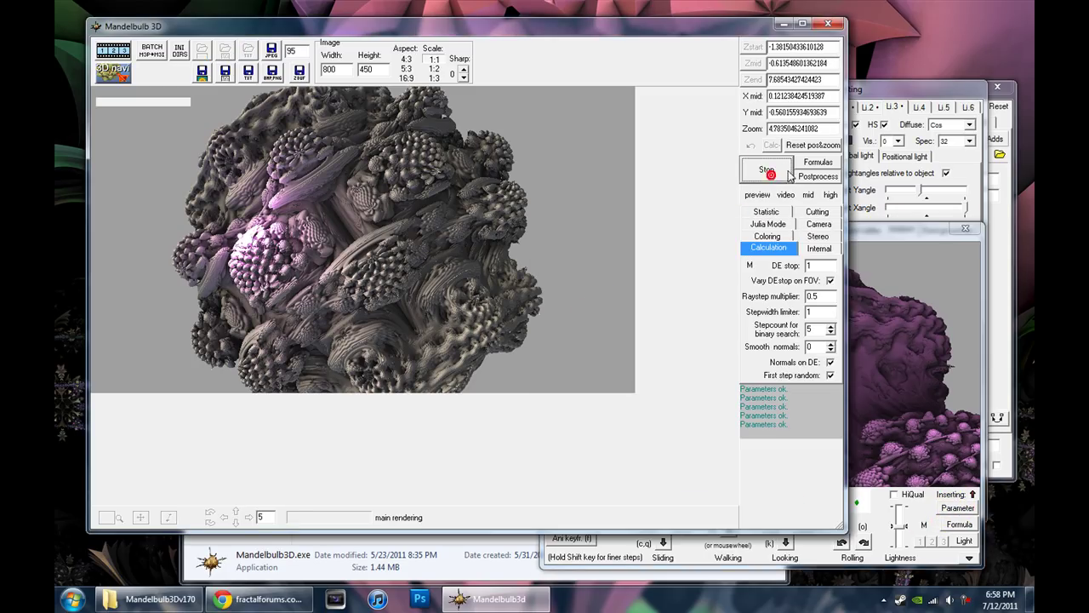
Place positional light 1 at the centre of the flower-shaped rosette in the rendered image.
left_click(919, 88)
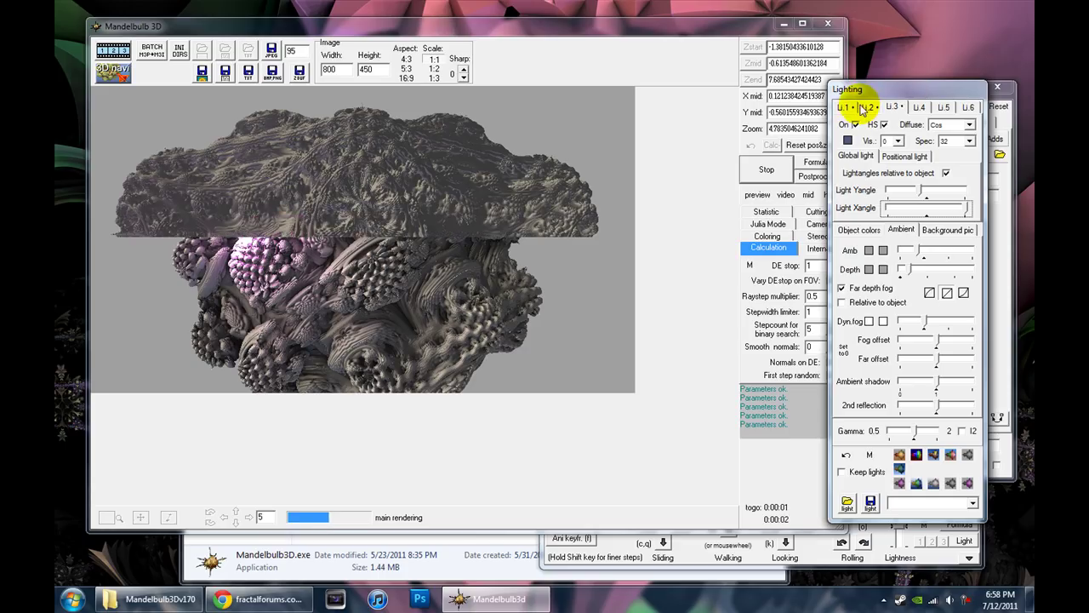
left_click(842, 107)
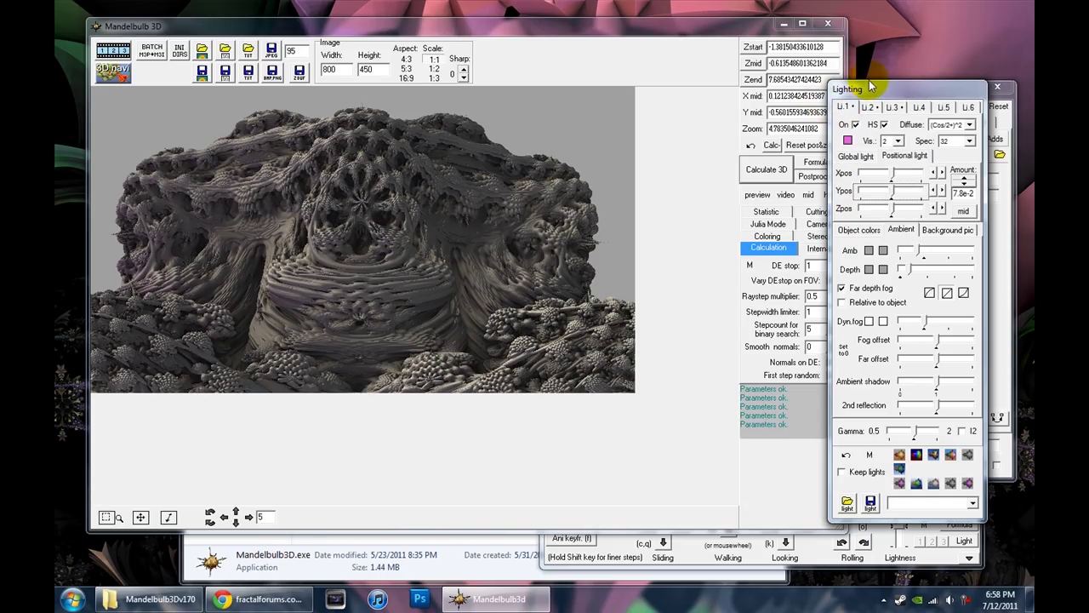
left_click(850, 139)
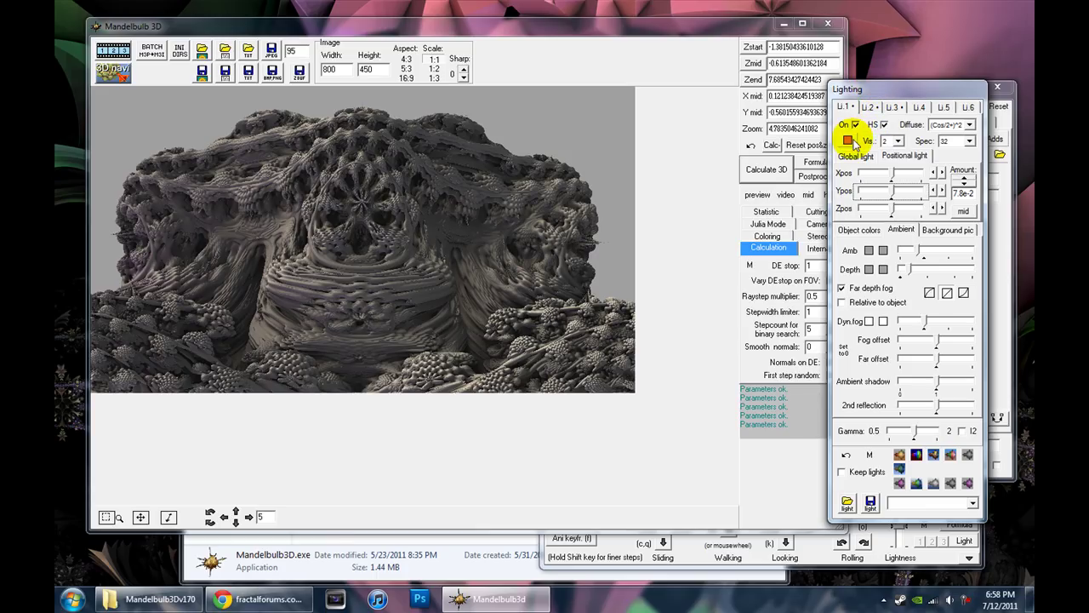
left_click_drag(895, 90, 904, 91)
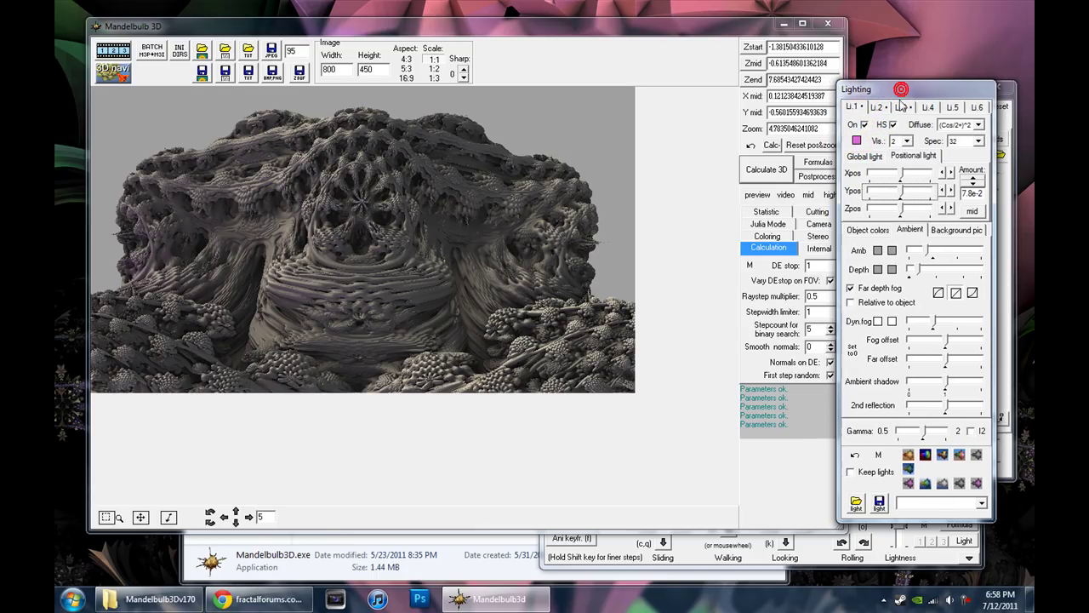
left_click(972, 211)
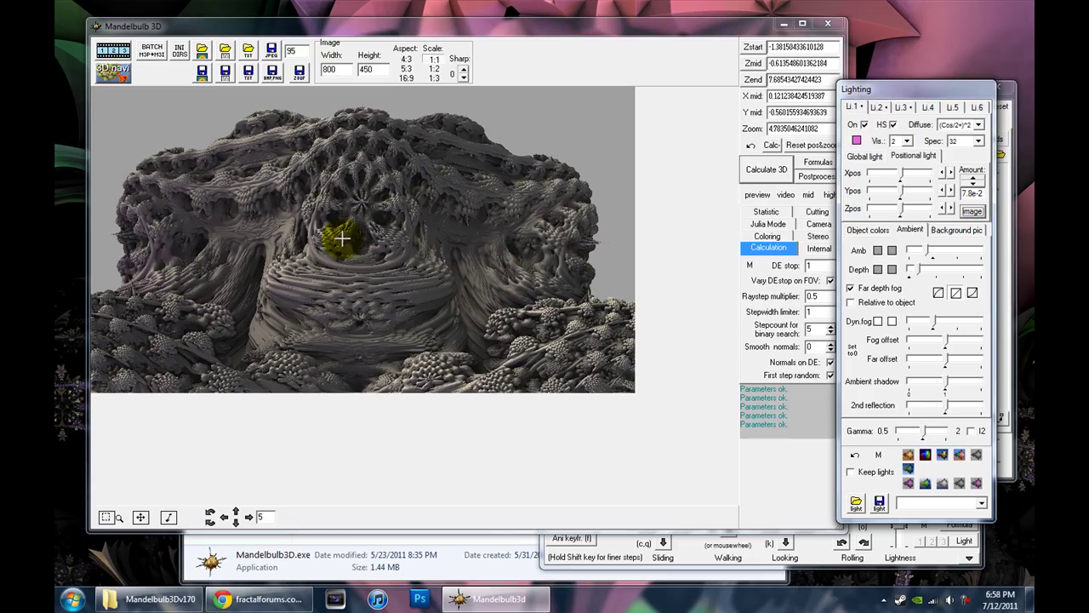
left_click(362, 200)
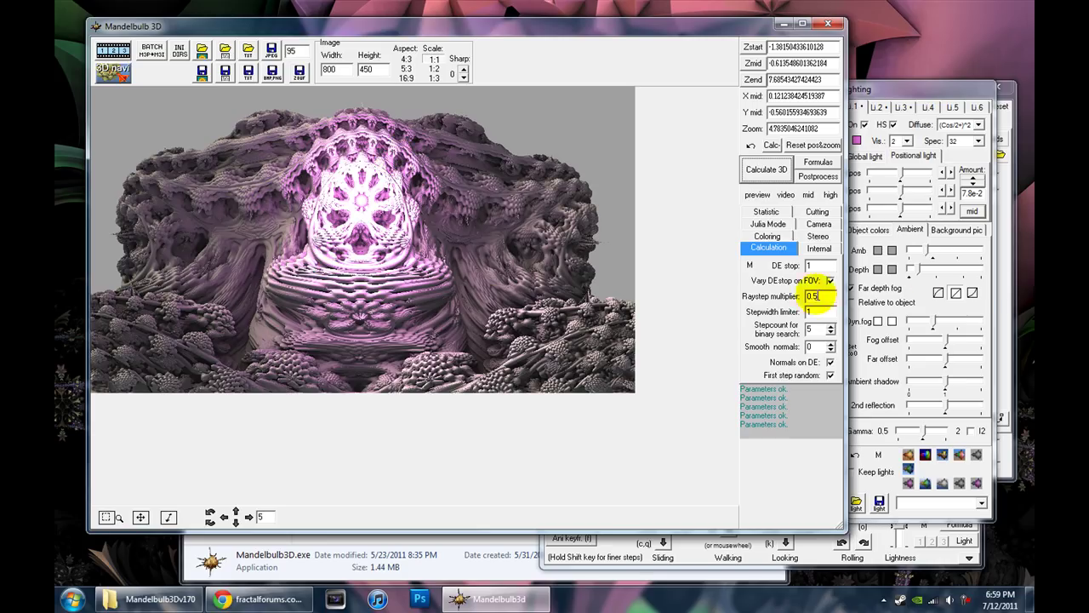
Reduce light 1's amount to 2e-2.
left_click(973, 185)
left_click(972, 185)
left_click(973, 184)
left_click(972, 185)
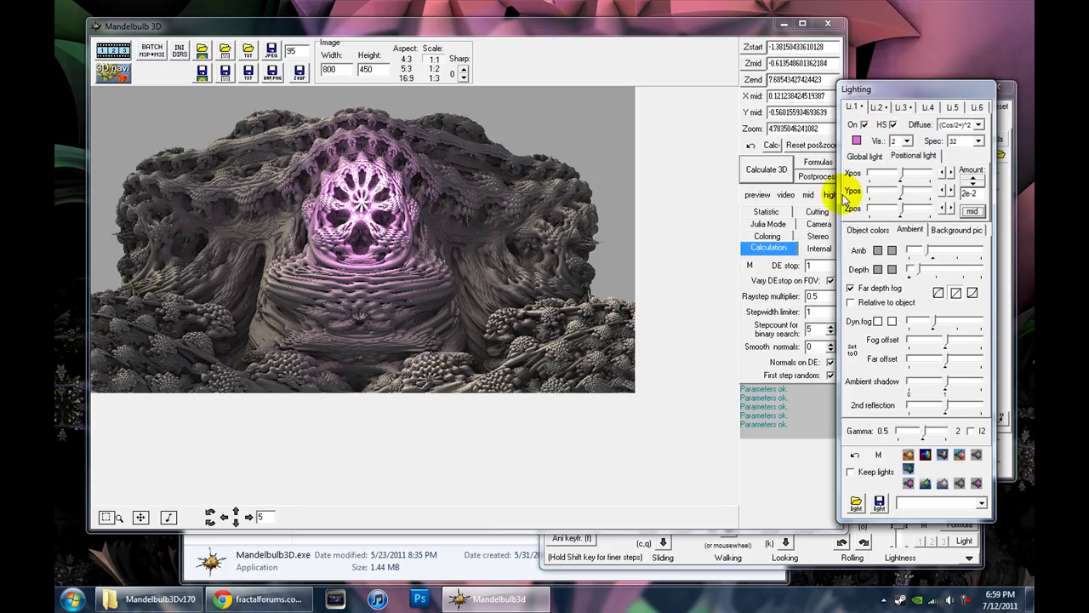
Try switching light 1 to a global light and back to a positional light, and change its amount.
left_click(864, 156)
left_click(903, 155)
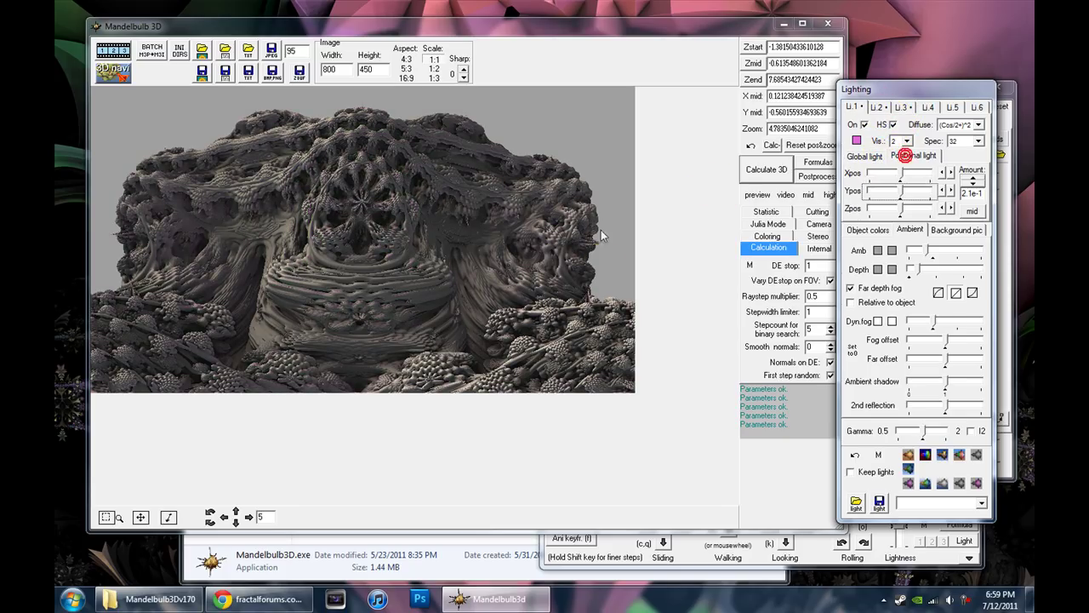
left_click(972, 179)
Review the settings of lights 2 and 3, and shift light 2's Y angle slightly.
left_click(883, 108)
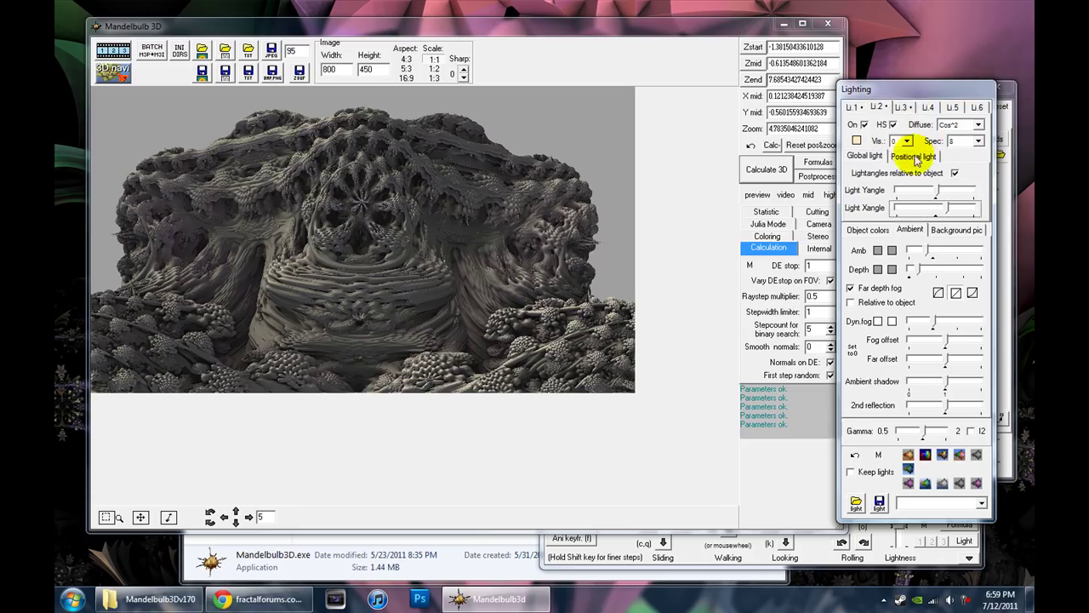
left_click(903, 108)
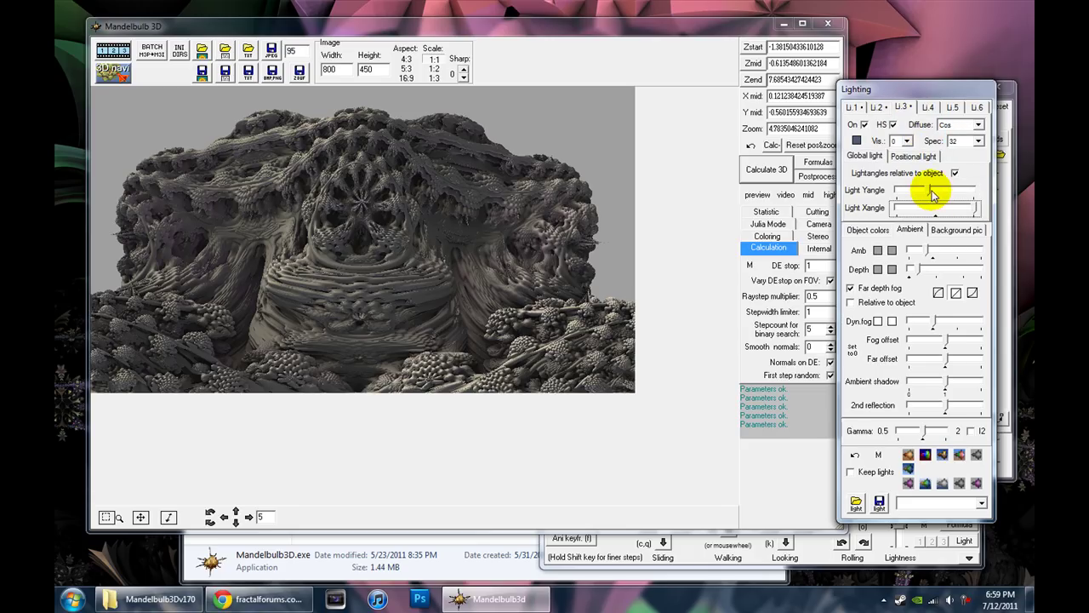
left_click(877, 108)
left_click_drag(933, 191, 943, 194)
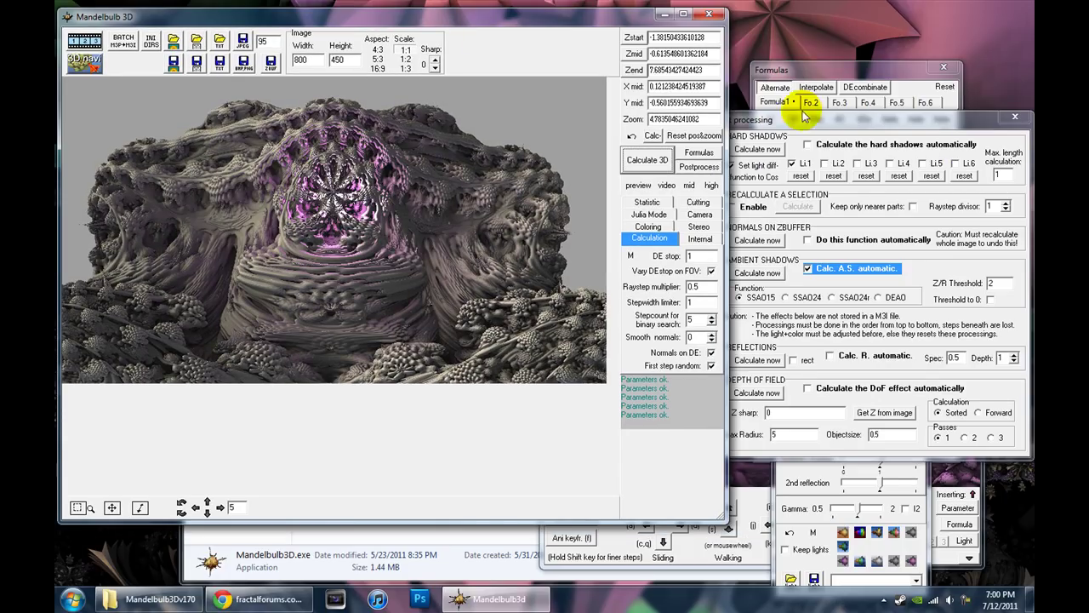
Rearrange the Formulas and Post processing windows beside the main window, with Post processing in front.
left_click(790, 133)
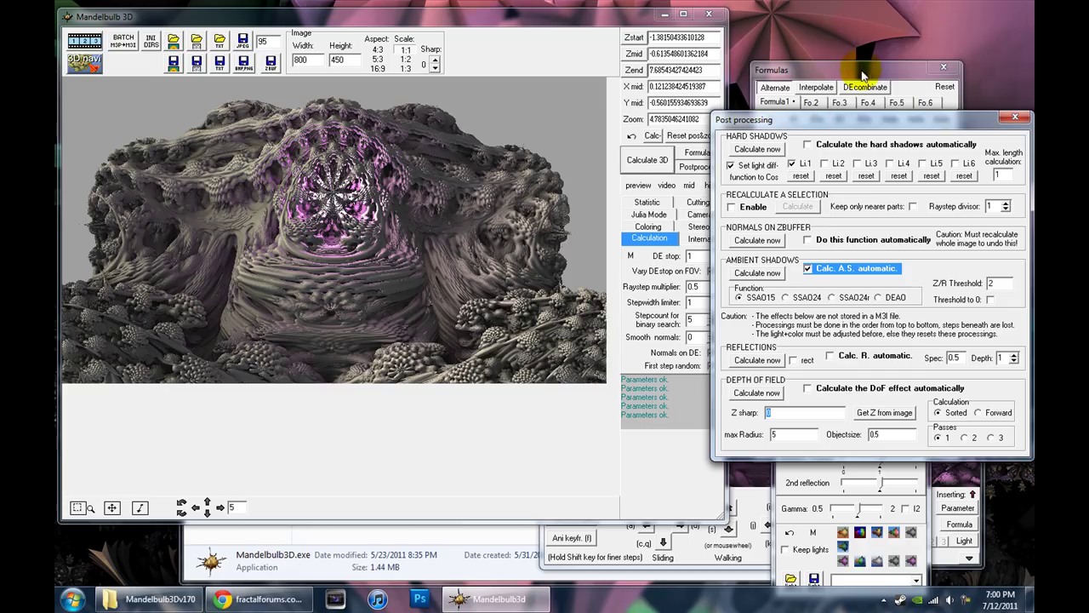
left_click(864, 72)
left_click_drag(864, 71, 933, 51)
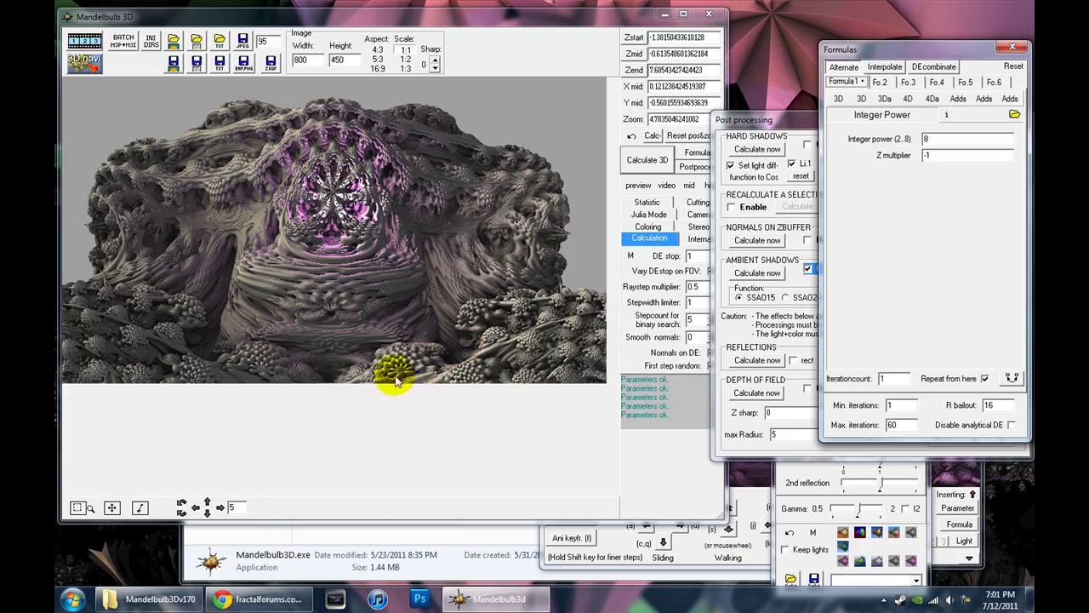
left_click_drag(796, 127, 882, 169)
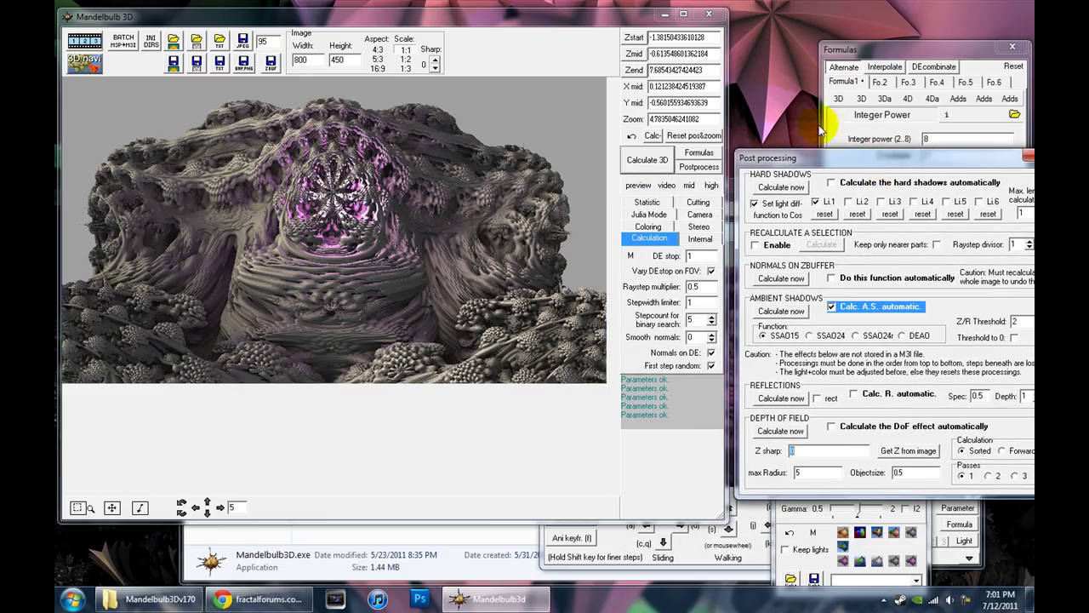